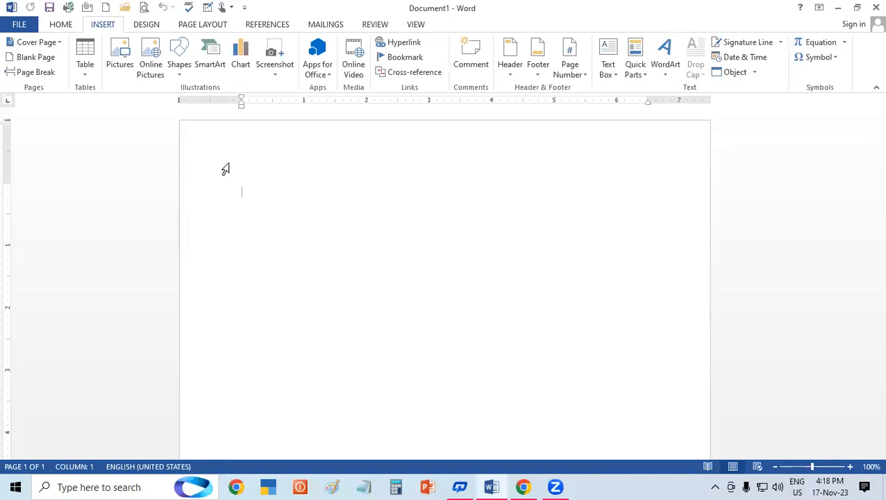
Add blank pages until the document has ten pages, and remove all the added pages again
left_click(33, 60)
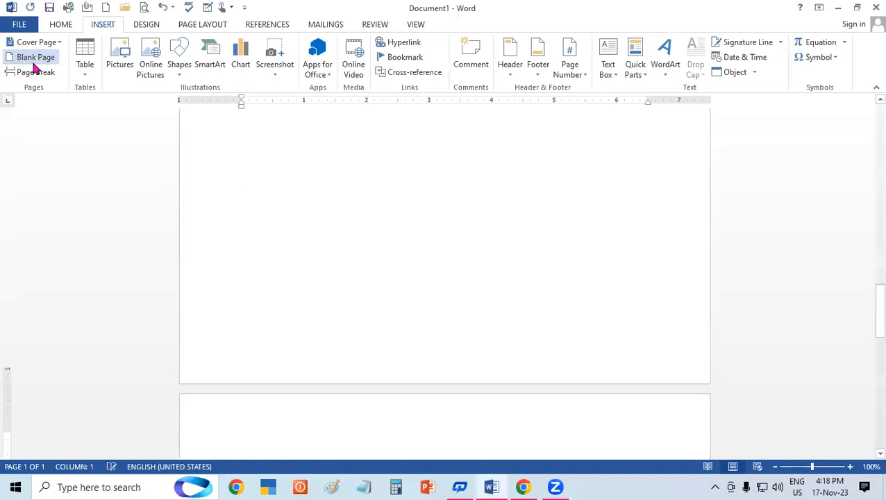
left_click(34, 62)
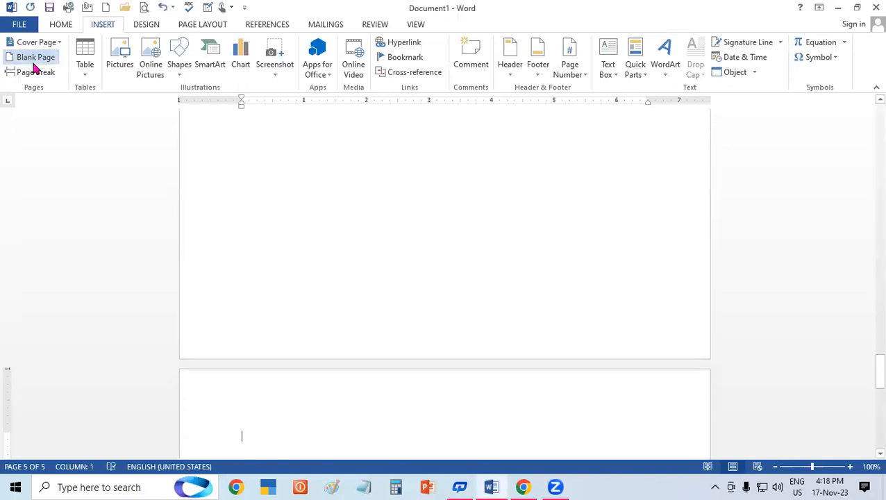
left_click(34, 60)
left_click(34, 60)
left_click(34, 60)
left_click(33, 59)
left_click(34, 60)
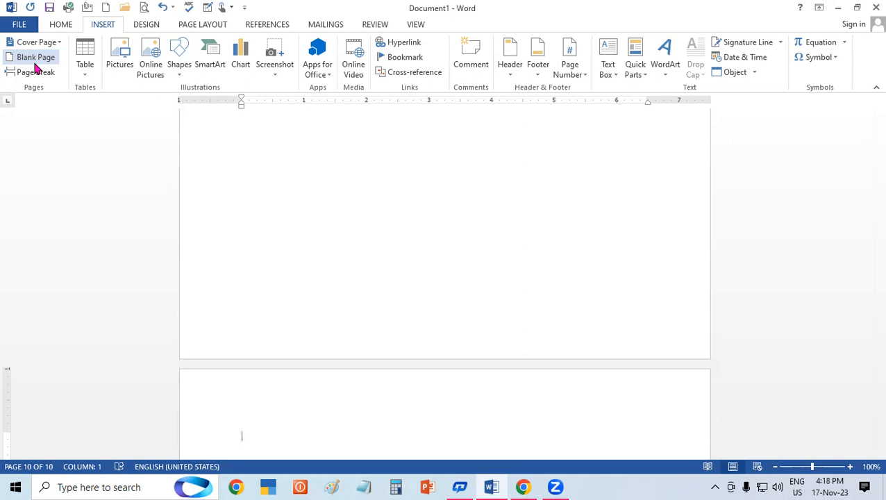
key("BackSpace")
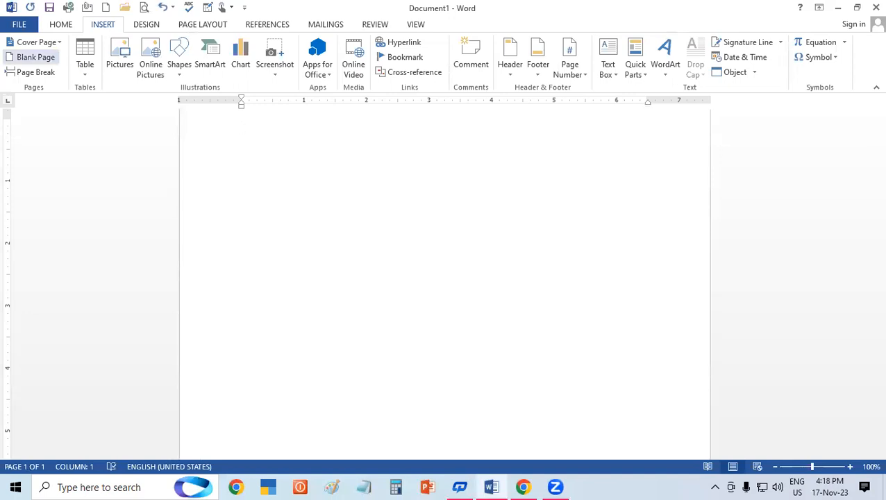
Try out adding several more blank pages and a page break in the empty document
left_click(34, 58)
left_click(35, 61)
left_click(35, 61)
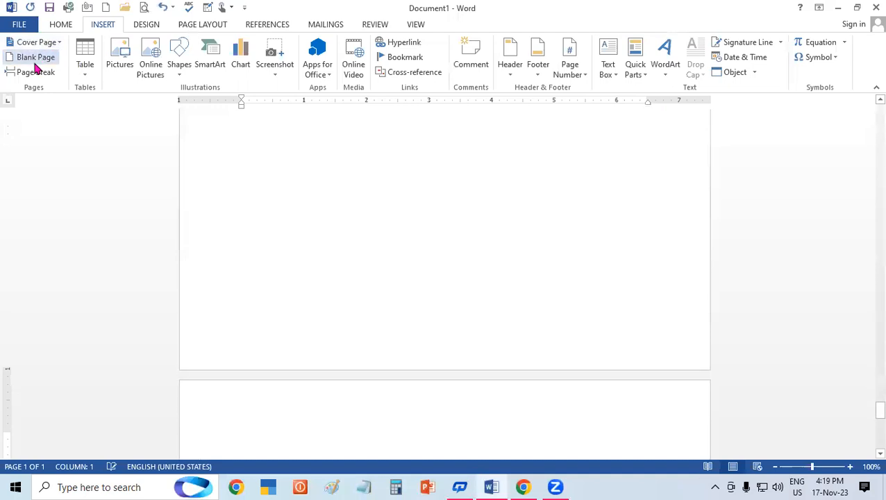
left_click(35, 61)
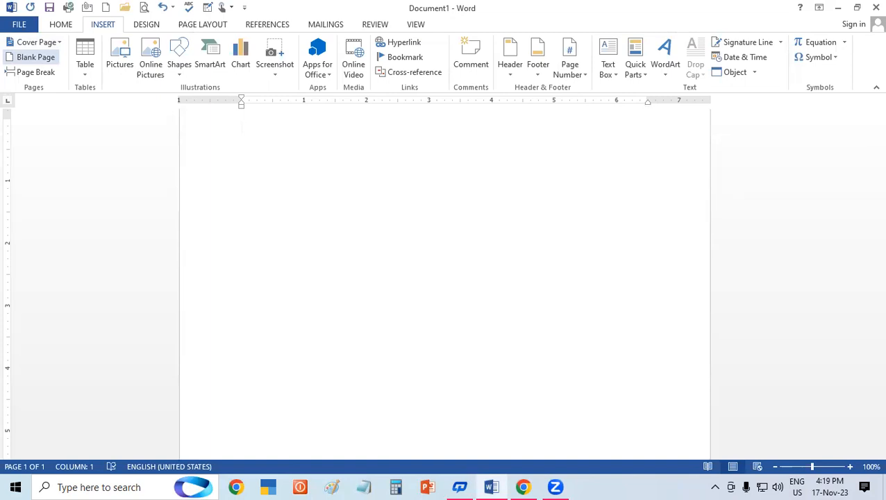
left_click(38, 75)
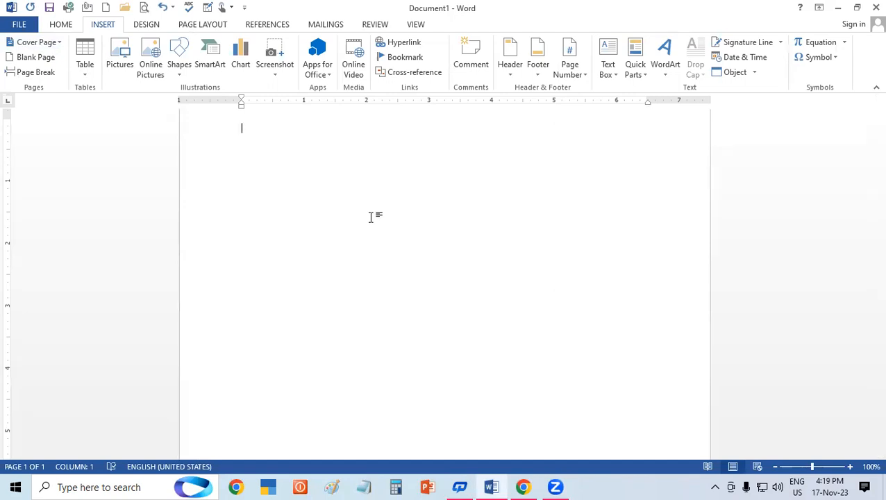
Generate sample paragraphs with =rand() and enlarge all of the text to 14 pt
type("=rand()")
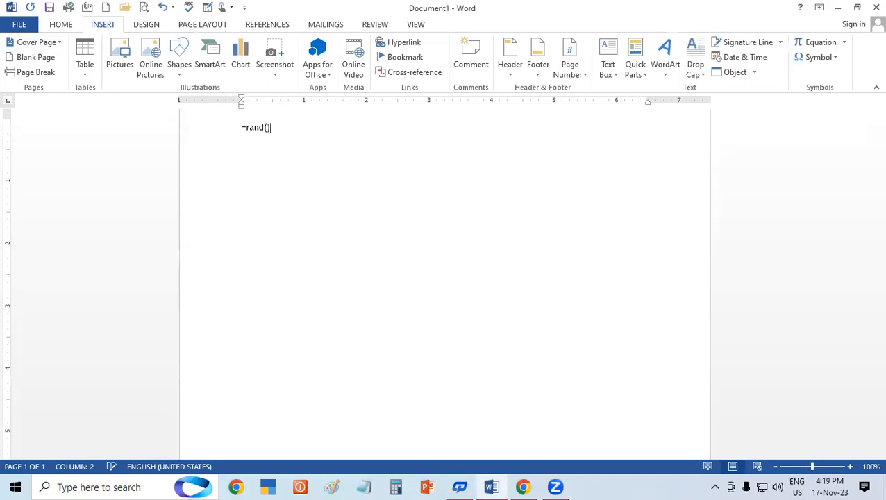
key("Return")
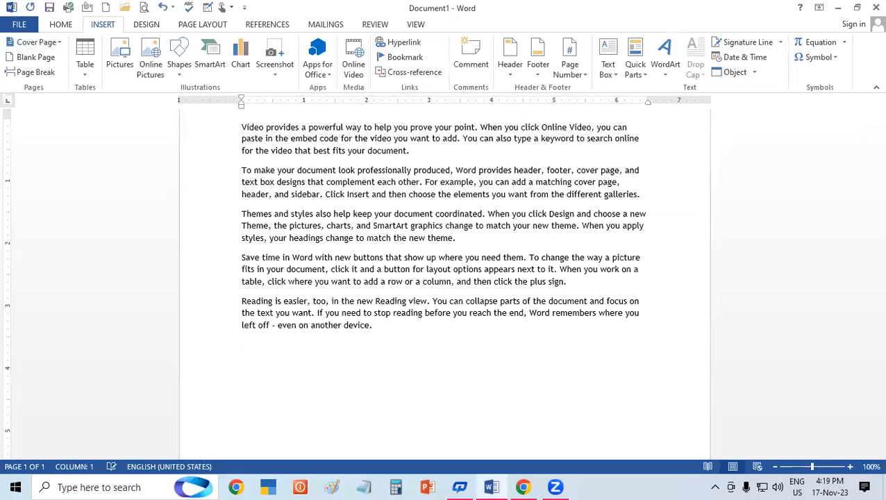
key("ctrl+a")
key("ctrl+shift+period")
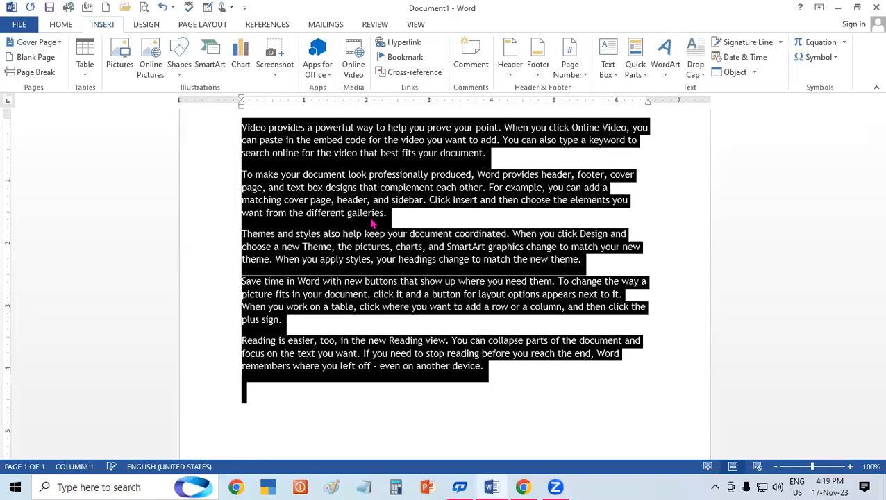
key("ctrl+shift+period")
left_click(402, 272)
Format the first paragraph, starting "Video provides", in bold red
left_click_drag(239, 128, 420, 180)
left_click(60, 24)
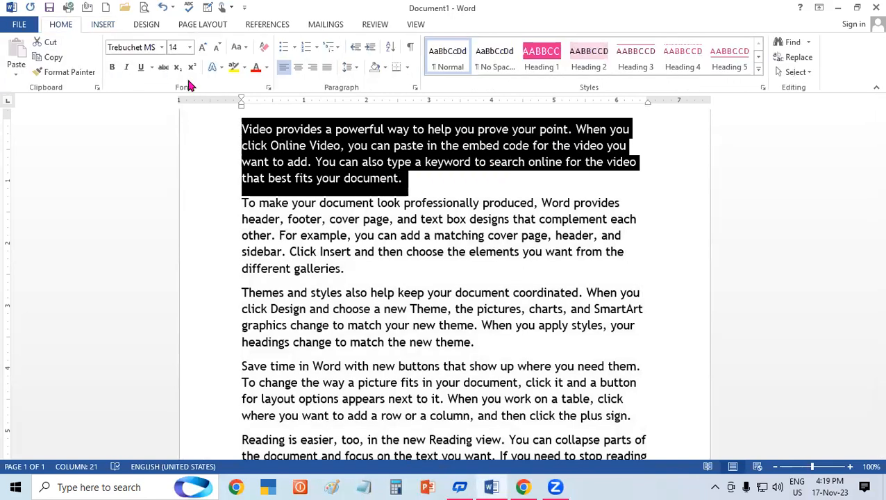
left_click(254, 69)
left_click(112, 67)
left_click(423, 287)
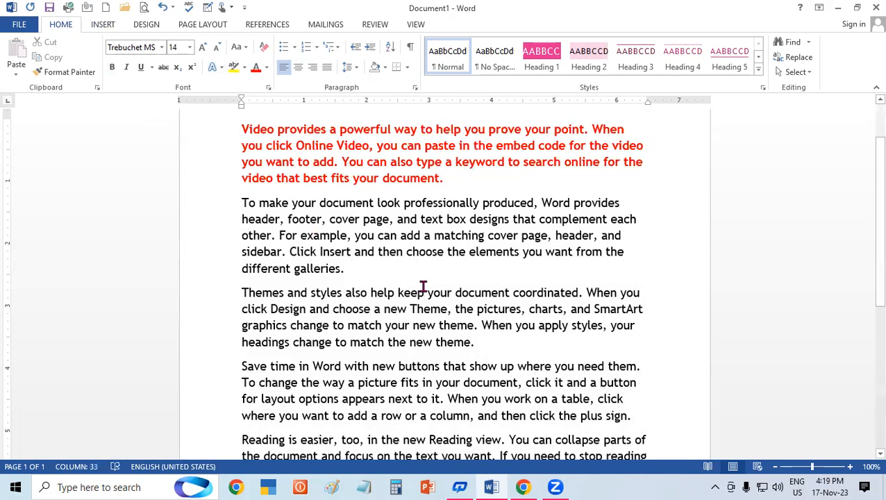
Insert a page break after the red paragraph, check where the remaining text lands, and undo the break
scroll(423, 282, "down", 1)
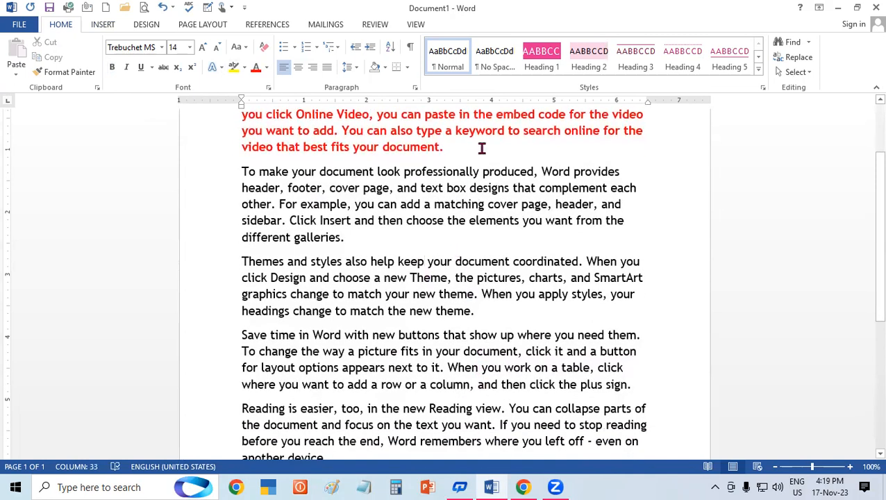
scroll(872, 142, "up", 3)
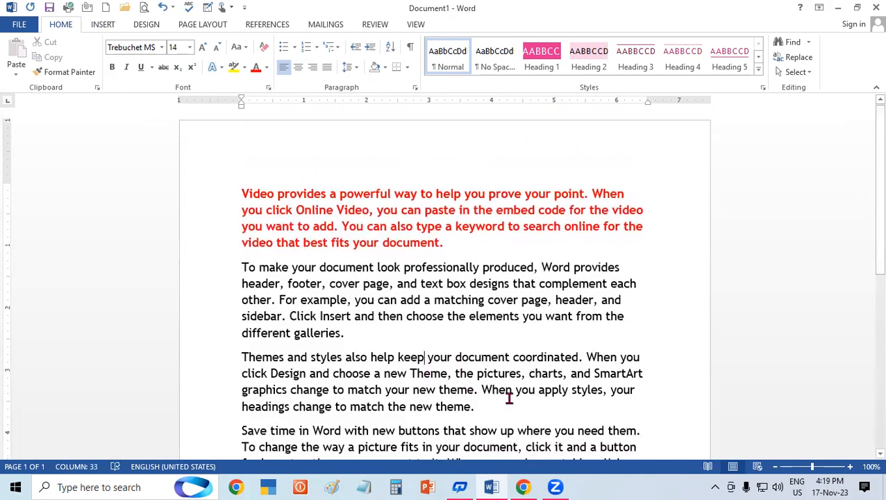
left_click(466, 248)
left_click(114, 27)
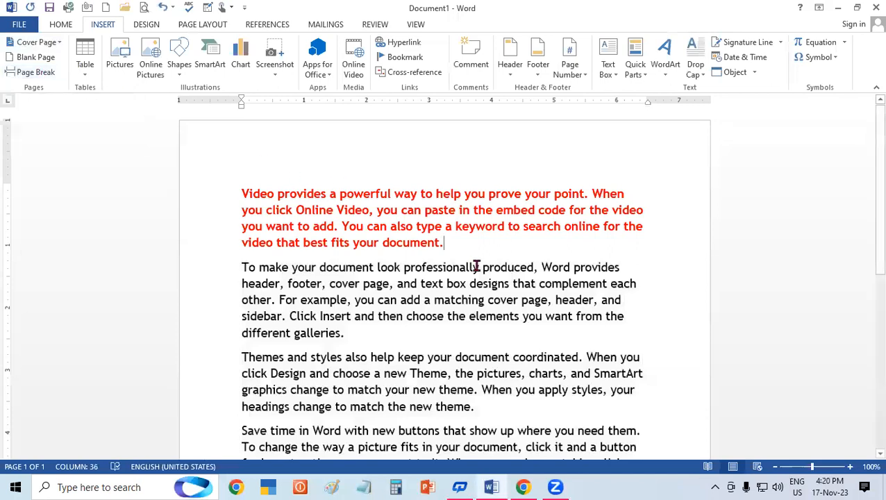
left_click(36, 72)
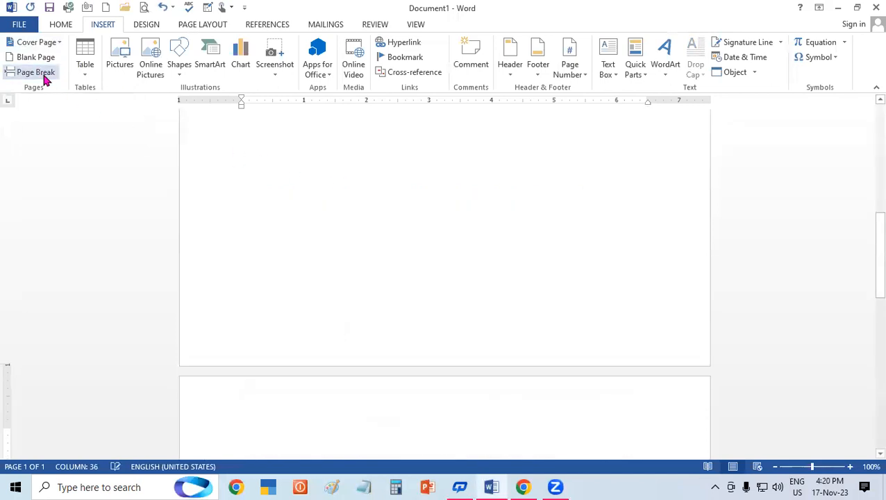
left_click_drag(868, 258, 867, 306)
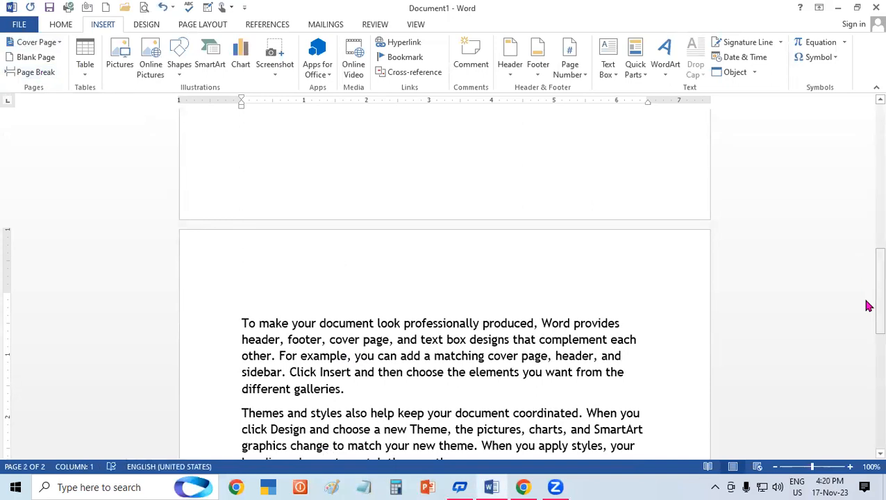
key("ctrl+z")
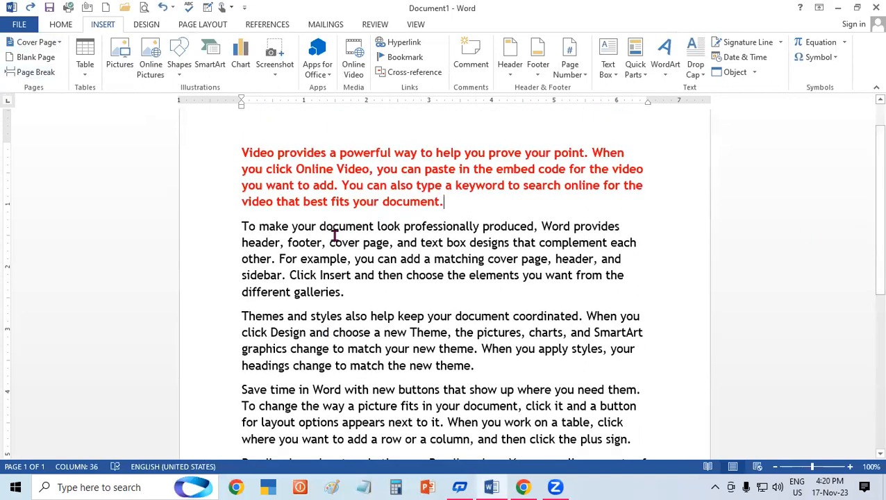
Insert page breaks after the red paragraph and after the paragraph ending "different galleries."
key("ctrl+Return")
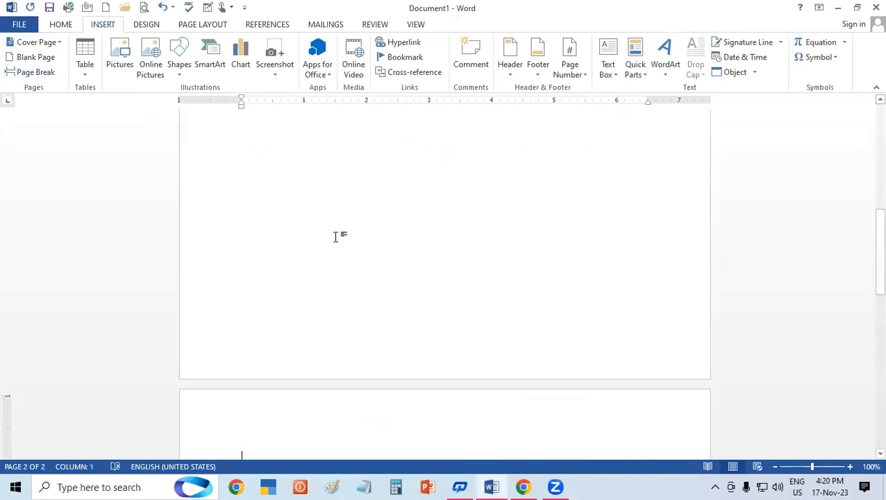
left_click_drag(868, 257, 850, 317)
left_click(367, 252)
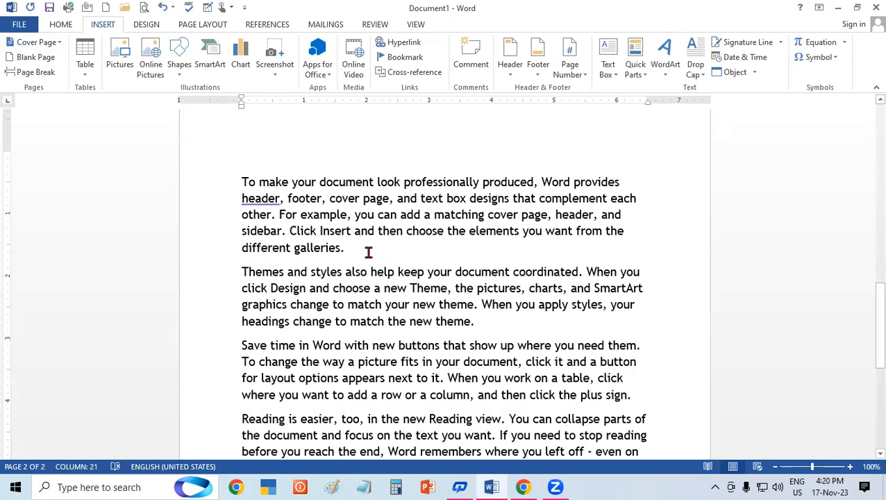
key("ctrl+Return")
left_click_drag(866, 302, 866, 229)
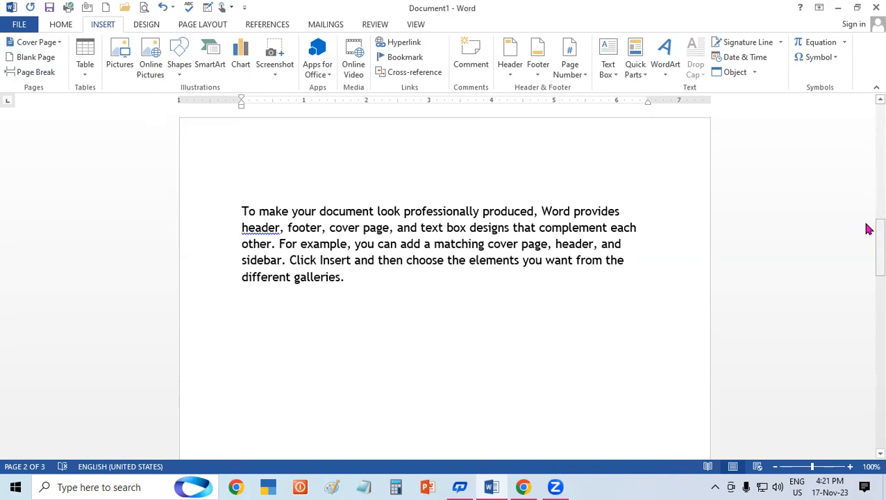
Create a new blank document and insert a table with seven columns and eight rows
key("ctrl+n")
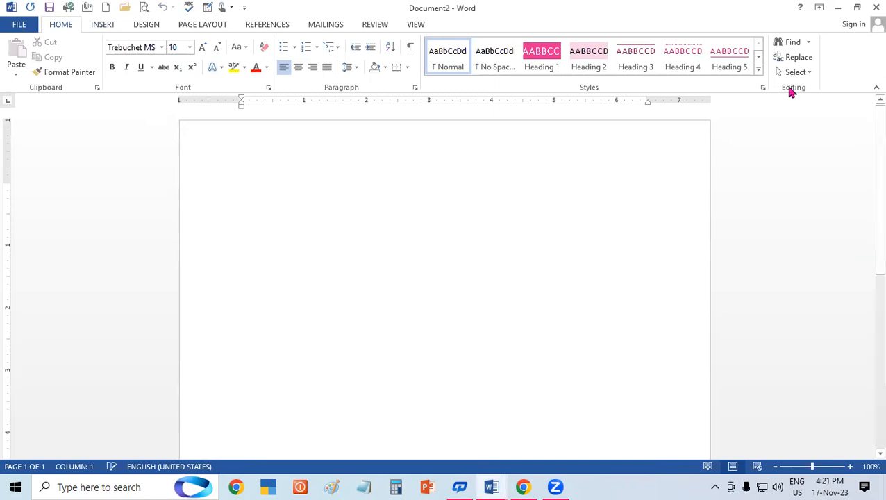
left_click(104, 25)
left_click(90, 45)
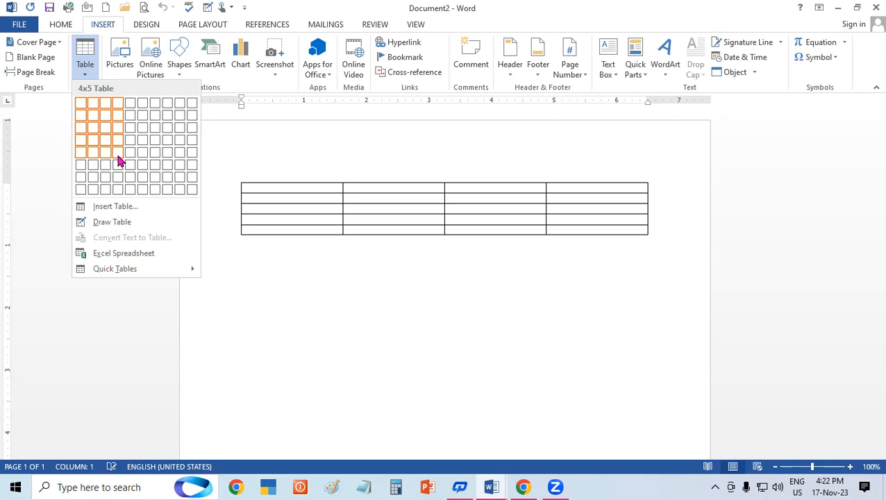
left_click(153, 190)
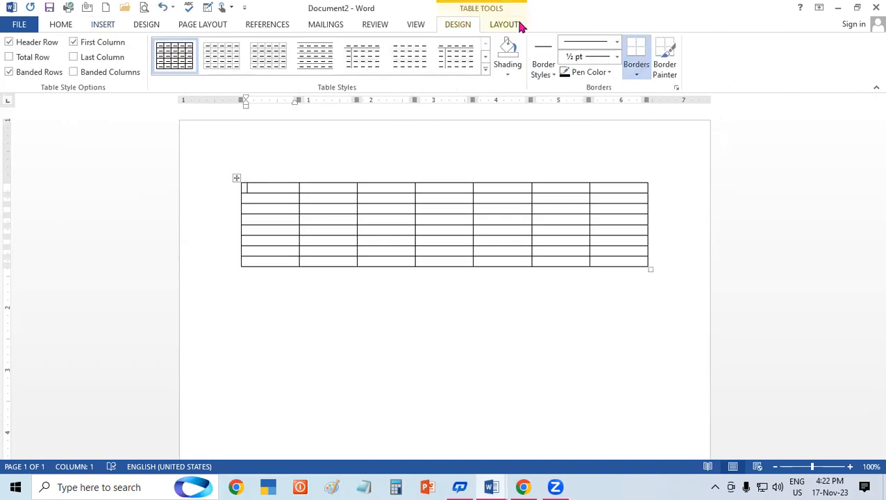
left_click(475, 329)
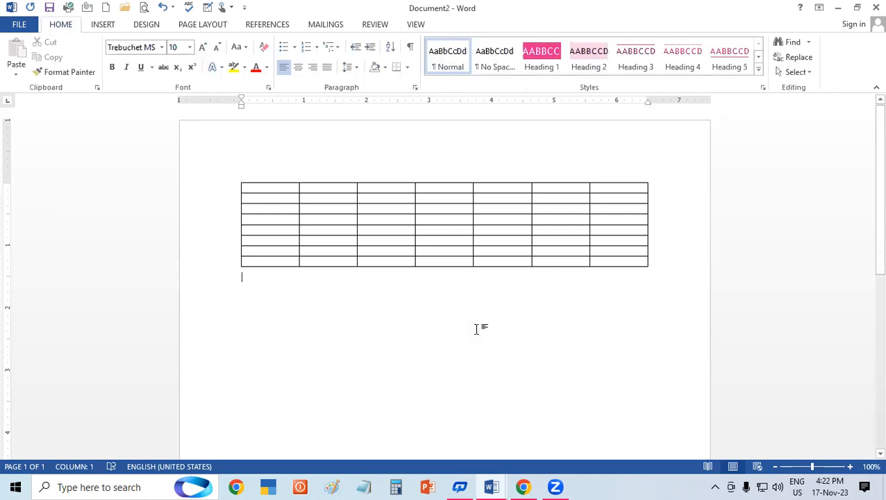
Resize the whole table by enlarging, shrinking and finally stretching it to about 6.4 inches wide with taller rows
left_click(445, 241)
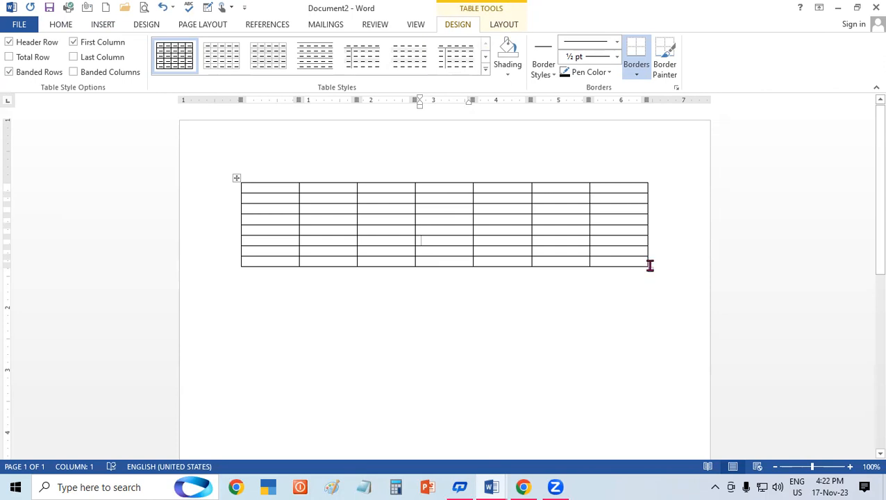
left_click_drag(649, 267, 660, 343)
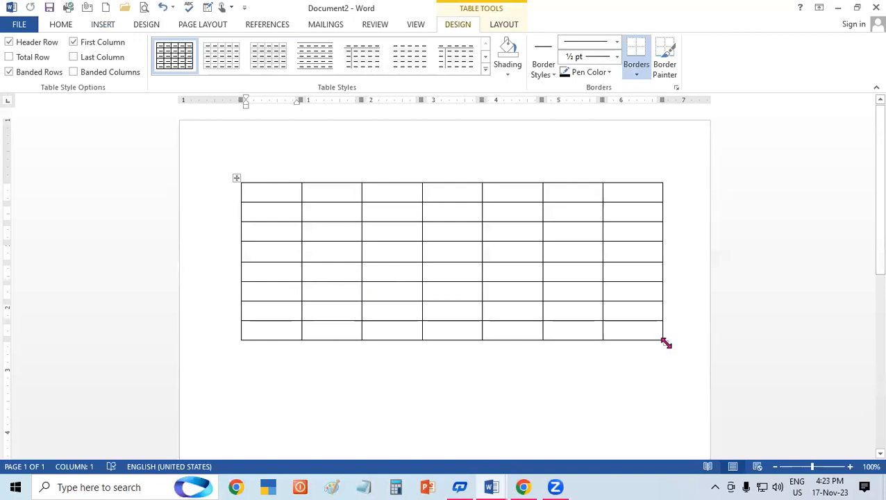
left_click_drag(665, 343, 261, 215)
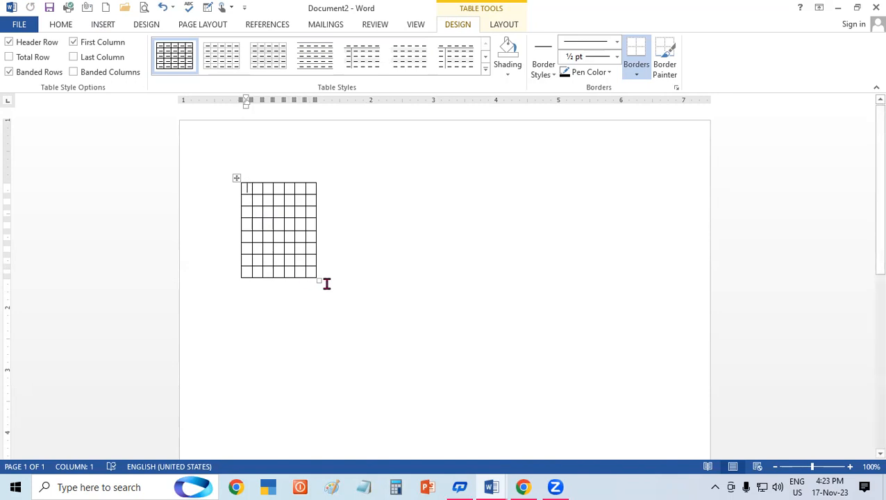
left_click_drag(316, 281, 642, 331)
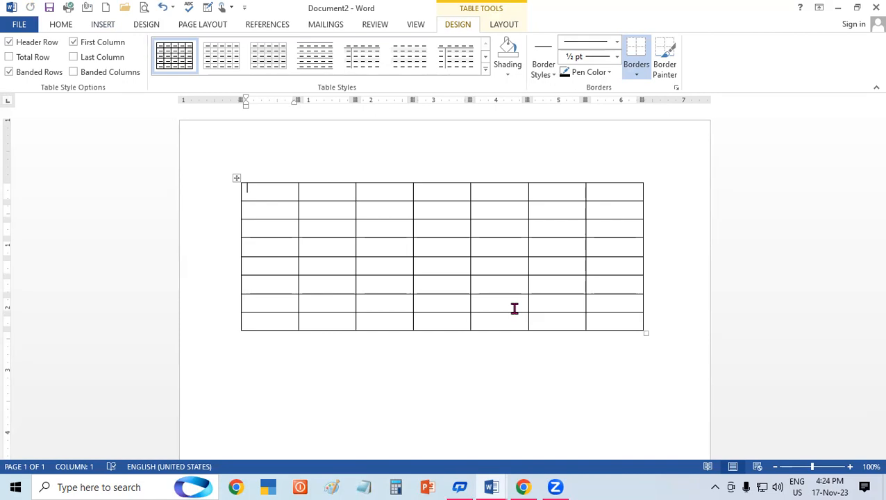
Insert a new column between the table's first and second columns
left_click(366, 268)
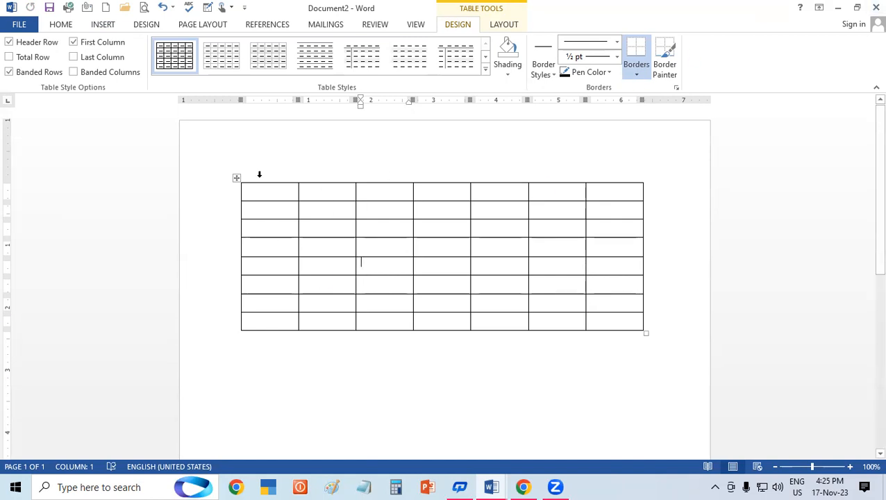
left_click(336, 193)
mouse_move(300, 183)
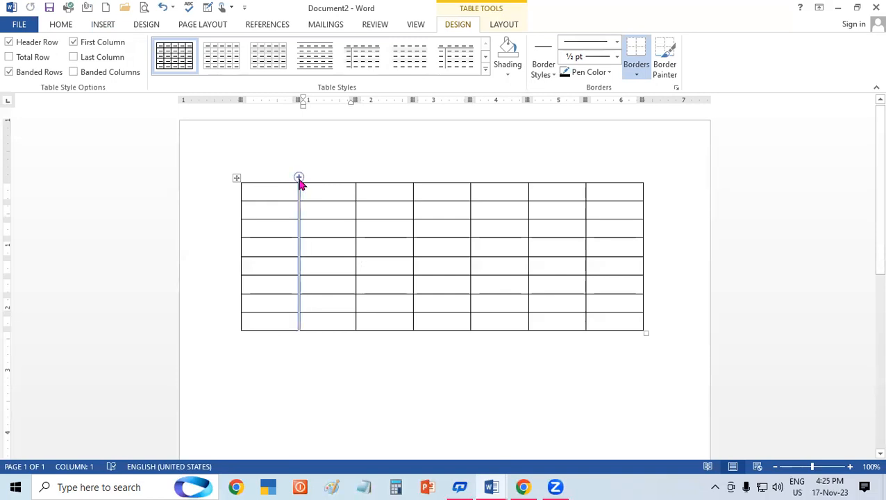
left_click(299, 178)
left_click(374, 231)
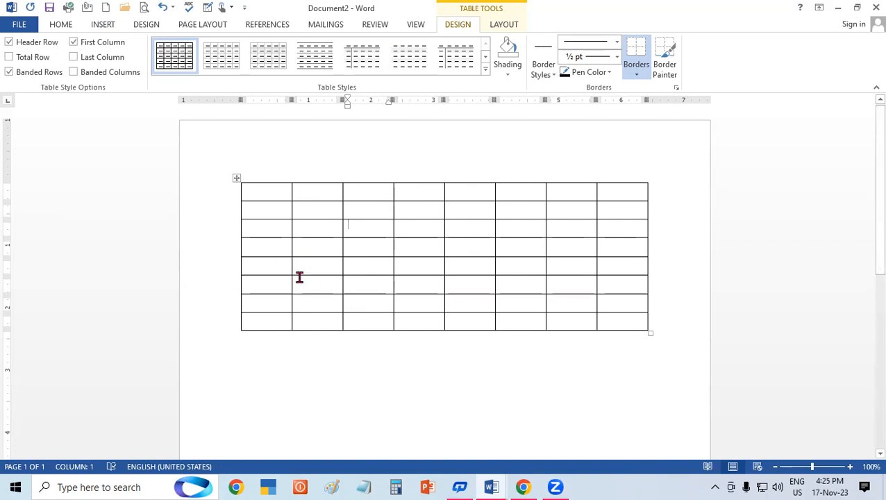
Insert three new rows below the table's fourth row, and place the cursor in the second column's first cell
left_click(267, 246)
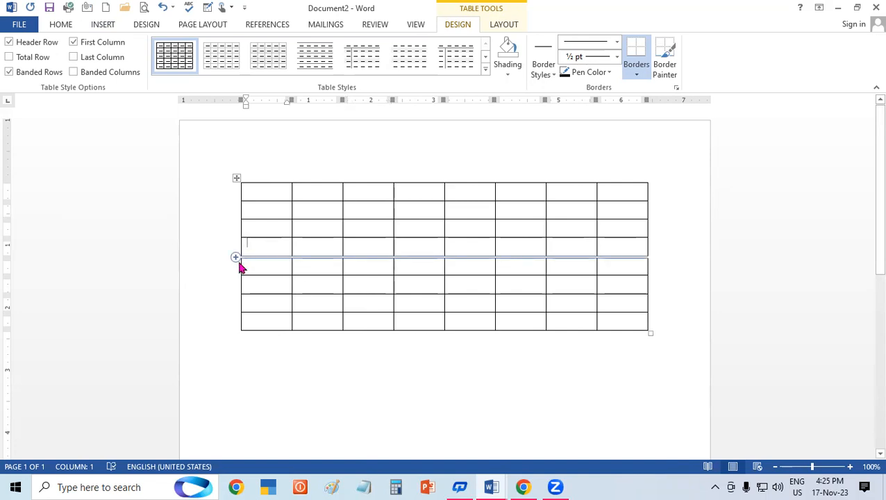
left_click(235, 258)
left_click(235, 257)
left_click(235, 257)
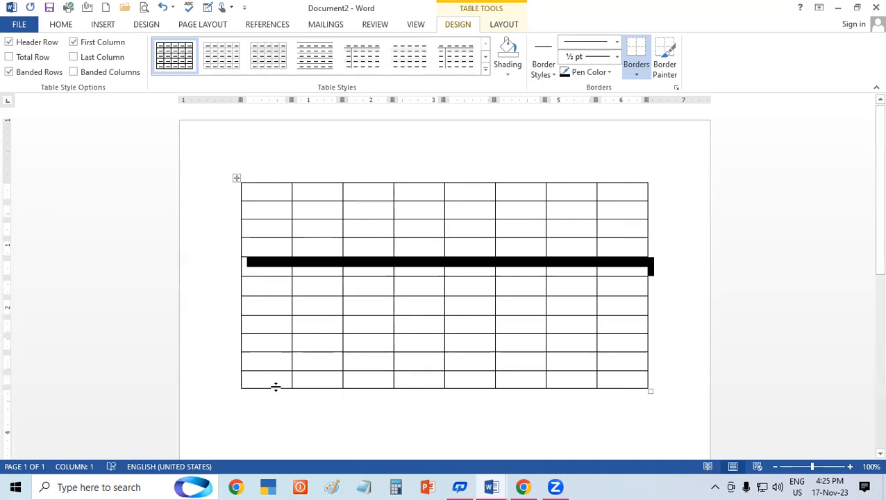
left_click(307, 191)
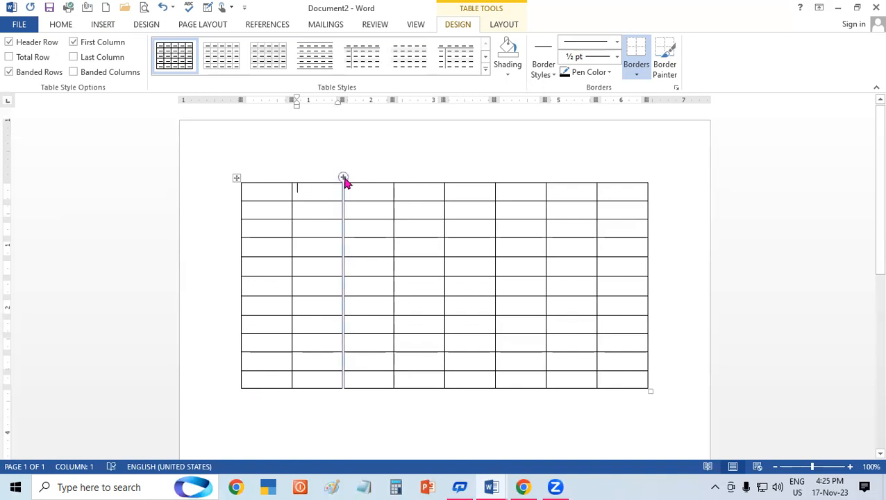
Insert a new column between the table's second and third columns, and place the cursor in the fourth column's first cell
left_click(343, 176)
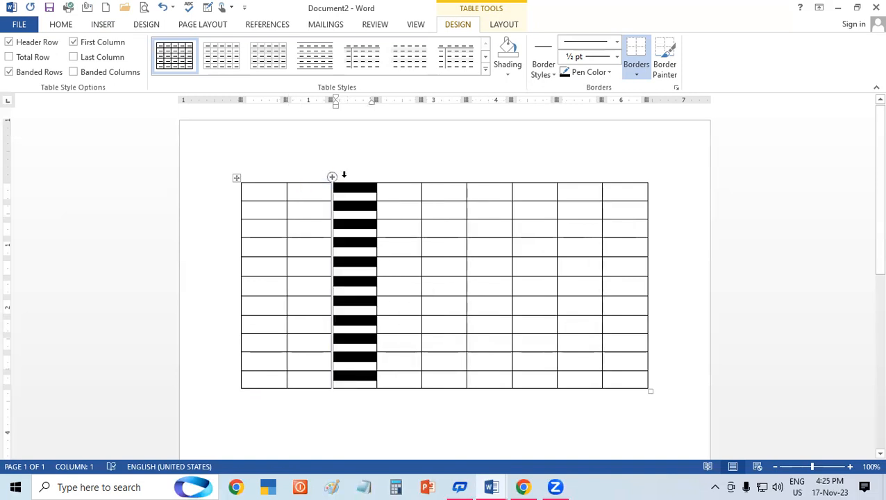
left_click(445, 233)
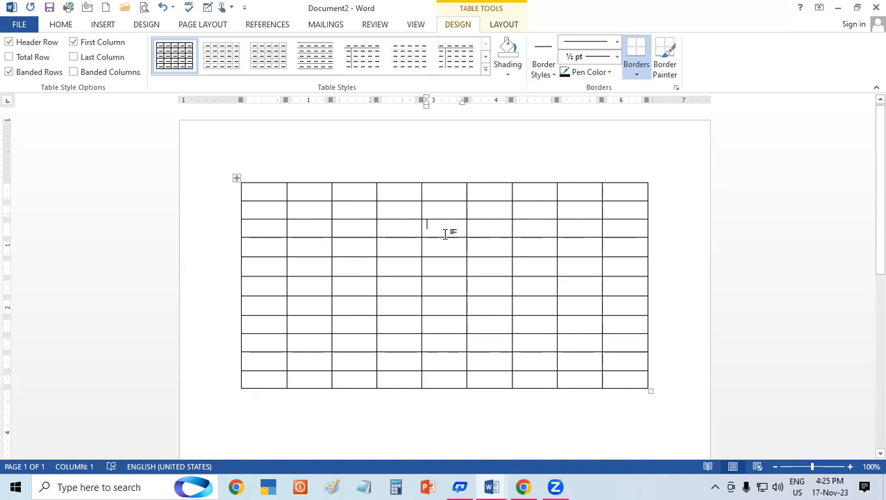
left_click(383, 189)
mouse_move(377, 180)
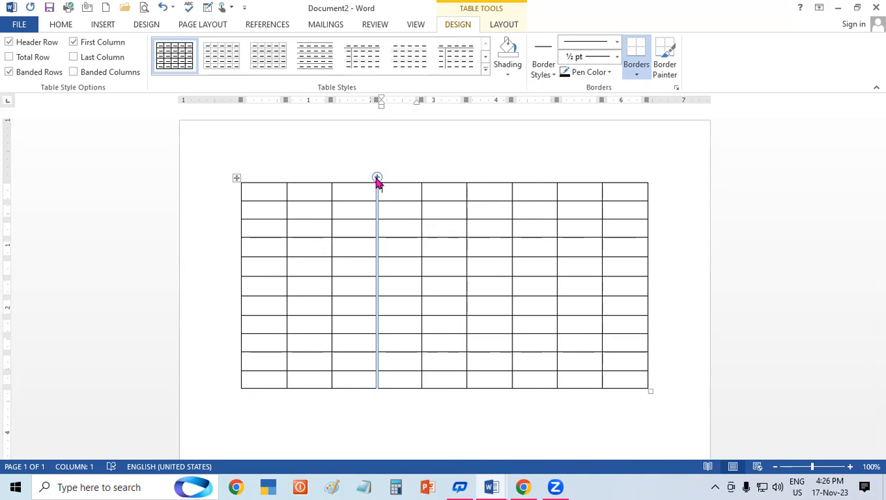
Undo the table's column and row insertions back to the seven-column, eight-row layout
key("ctrl+z")
key("ctrl+z")
key("ctrl+z")
key("ctrl+z")
key("ctrl+z")
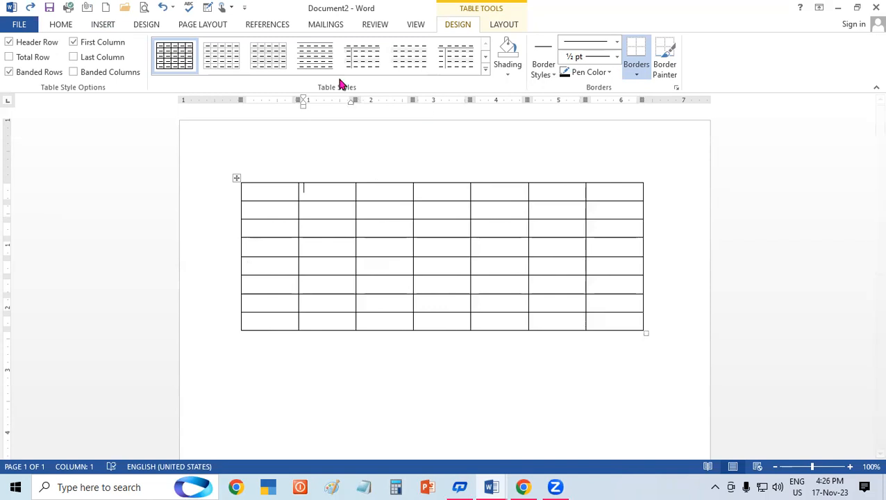
Insert a new column between the table's first and second columns, and undo that insertion
left_click(496, 26)
left_click(467, 29)
left_click(298, 178)
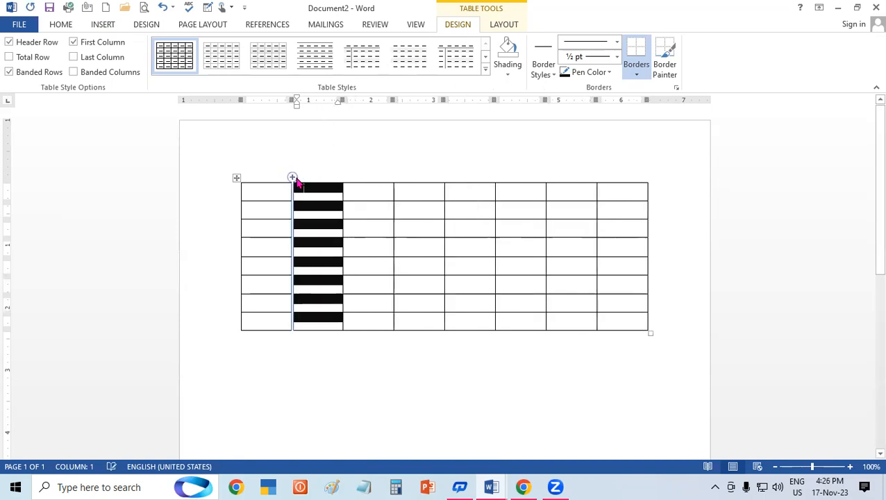
left_click(478, 211)
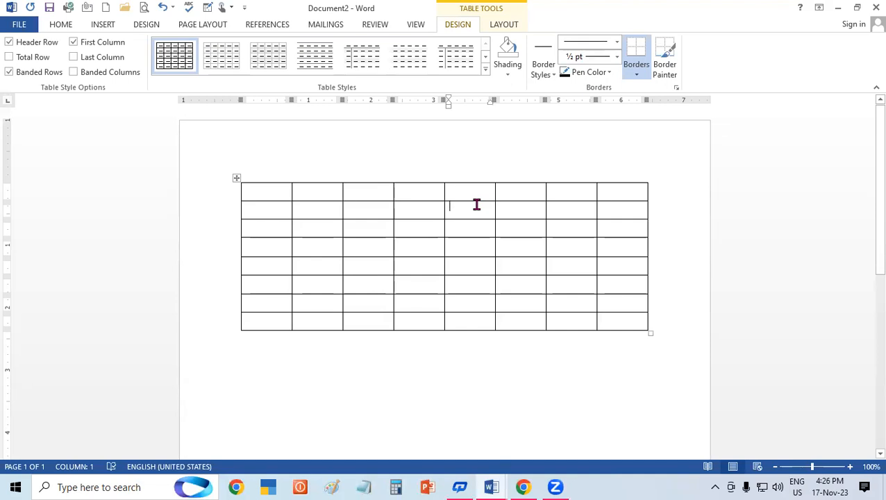
key("ctrl+z")
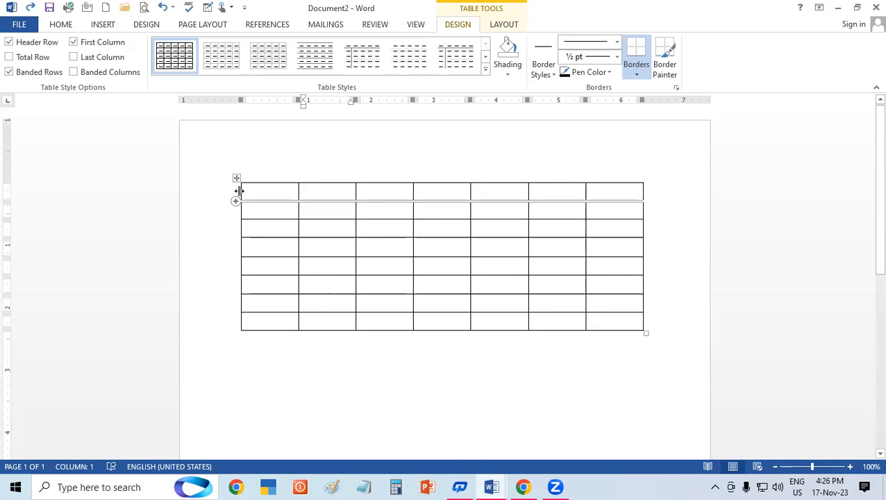
Fill the first row's first five cells with the headings SR.NO., STUDENT NAME, COURSE, FEE and PAID
left_click(271, 189)
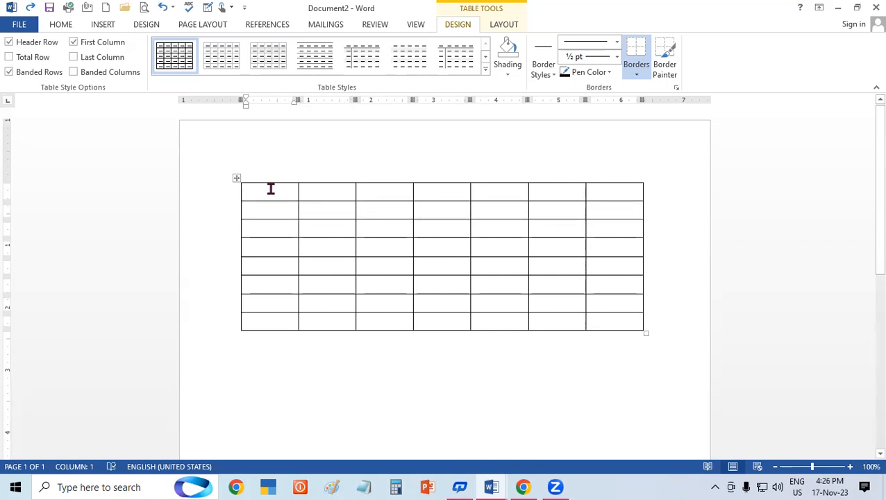
type("SR.NO.")
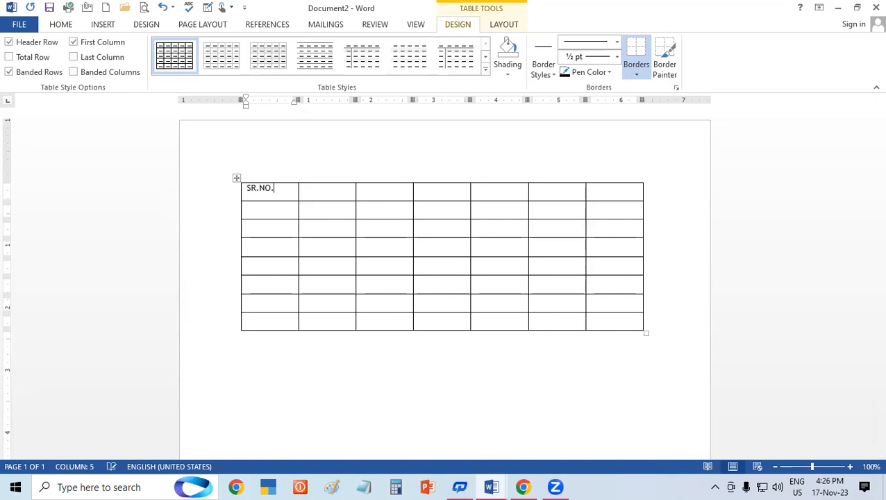
key("Tab")
type("STUDENT NAME")
key("Tab")
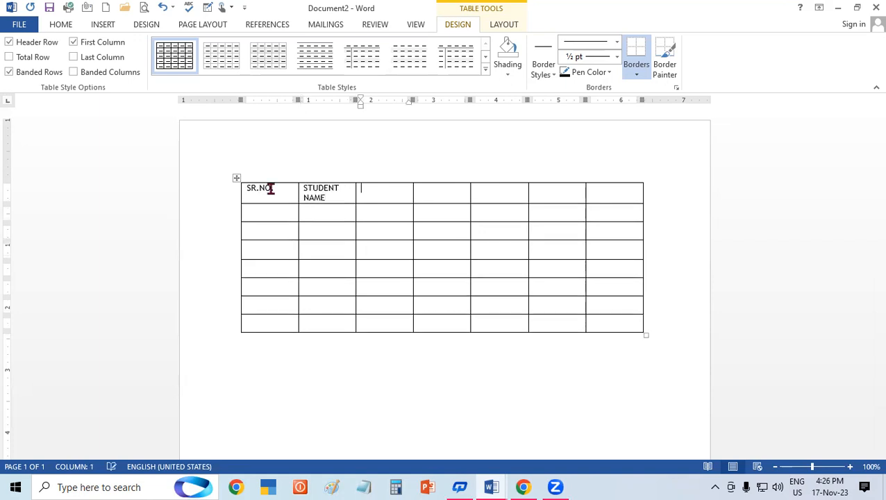
type("COURSE")
key("Tab")
type("FEE")
key("Tab")
type("PAID")
key("Tab")
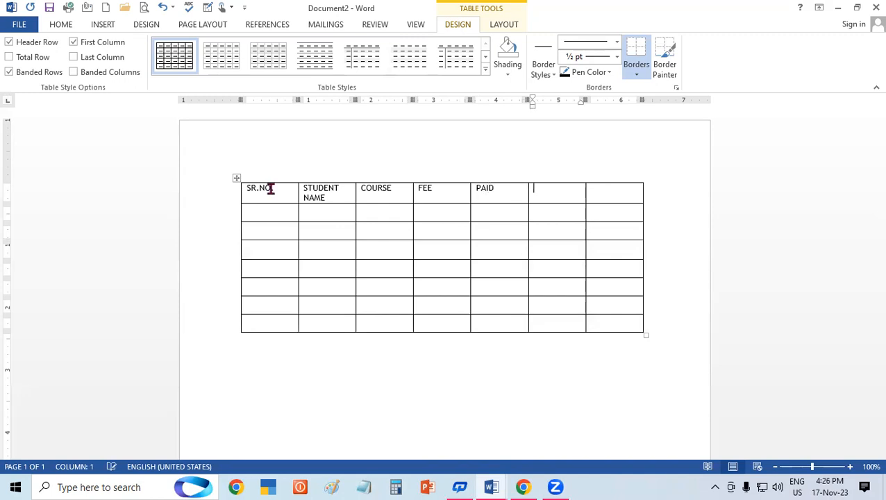
type("DISCOU")
type("NT")
key("BackSpace")
key("BackSpace")
key("BackSpace")
key("BackSpace")
key("BackSpace")
key("BackSpace")
key("BackSpace")
key("BackSpace")
Enter DUE as the sixth column's heading and move to the seventh column's heading cell
type("DUE")
key("Tab")
type("TOTAL AMOUNT")
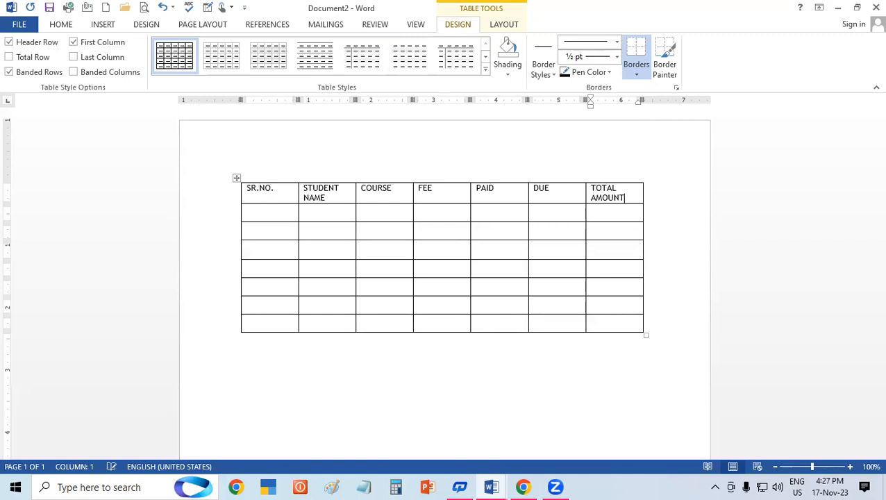
key("BackSpace")
key("BackSpace")
key("BackSpace")
key("BackSpace")
key("BackSpace")
key("BackSpace")
key("BackSpace")
key("BackSpace")
key("BackSpace")
key("BackSpace")
key("BackSpace")
key("BackSpace")
type("DI")
key("BackSpace")
key("BackSpace")
left_click(551, 300)
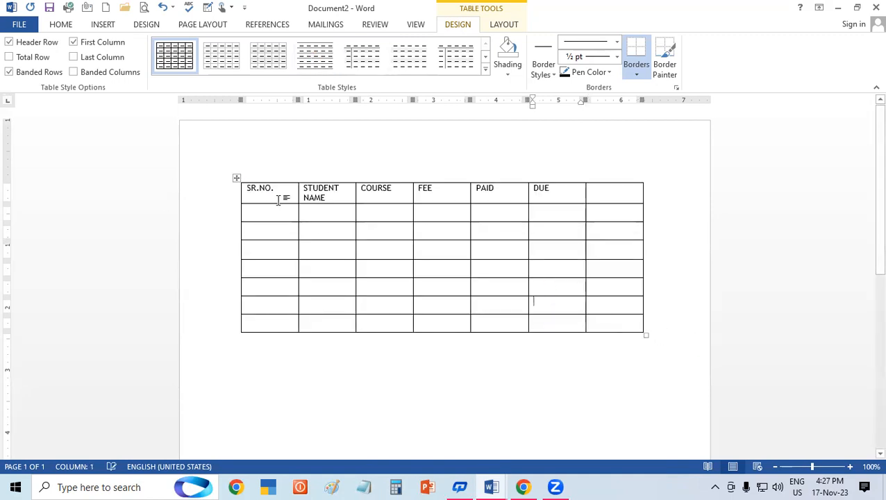
Enlarge the text of the six headings in the first row to 18 pt
left_click_drag(247, 187, 561, 176)
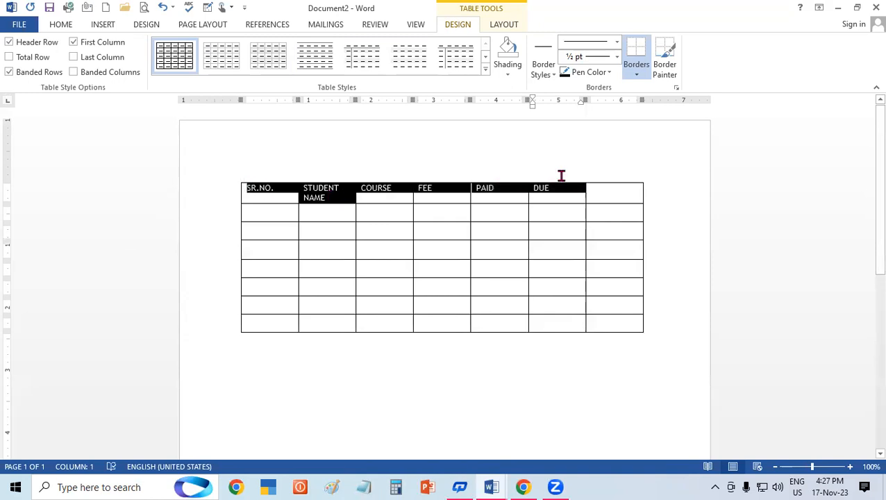
key("ctrl+shift+period")
key("ctrl+shift+period")
key("ctrl+shift+period")
key("ctrl+shift+period")
key("ctrl+shift+period")
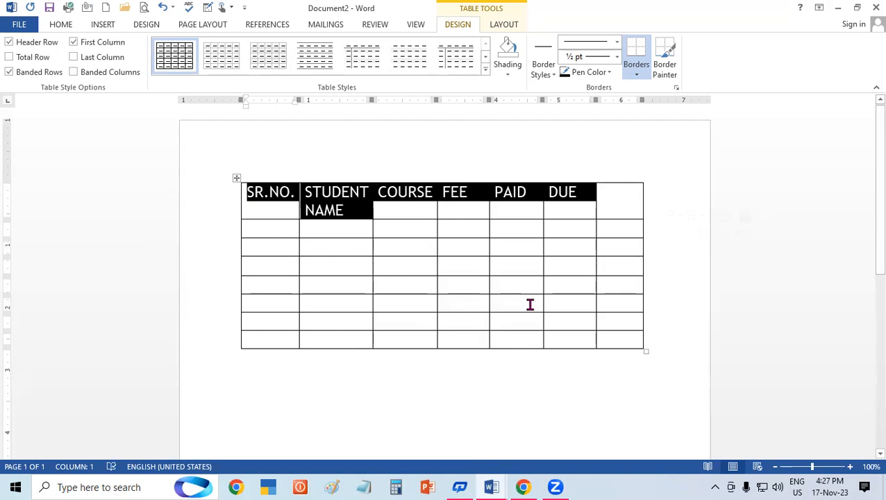
left_click(532, 286)
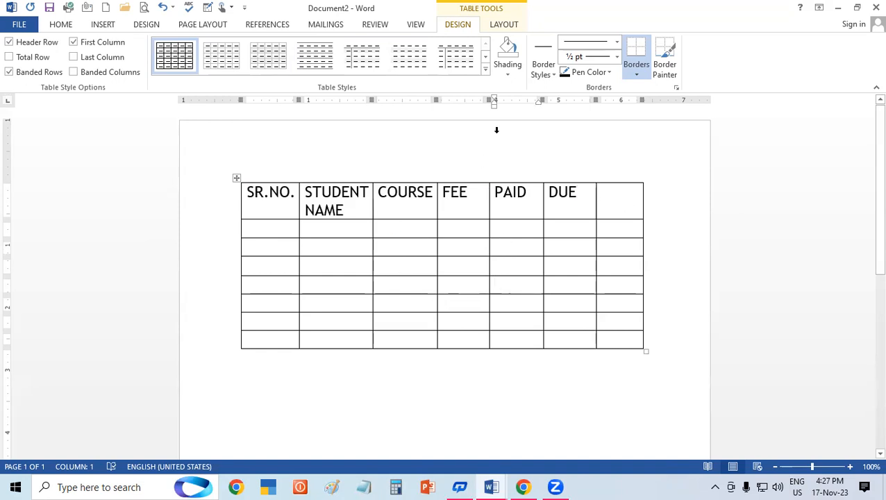
Remove the empty seventh column from the table with the Eraser, and leave the tool
left_click(517, 25)
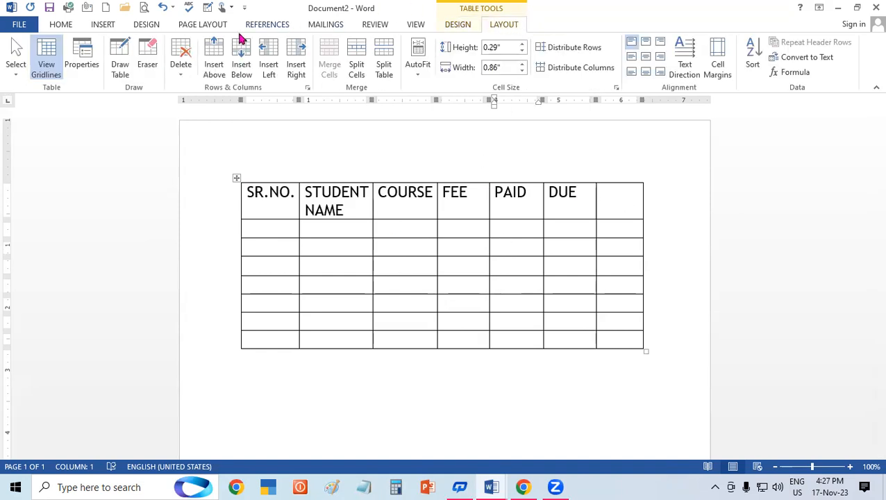
left_click(147, 62)
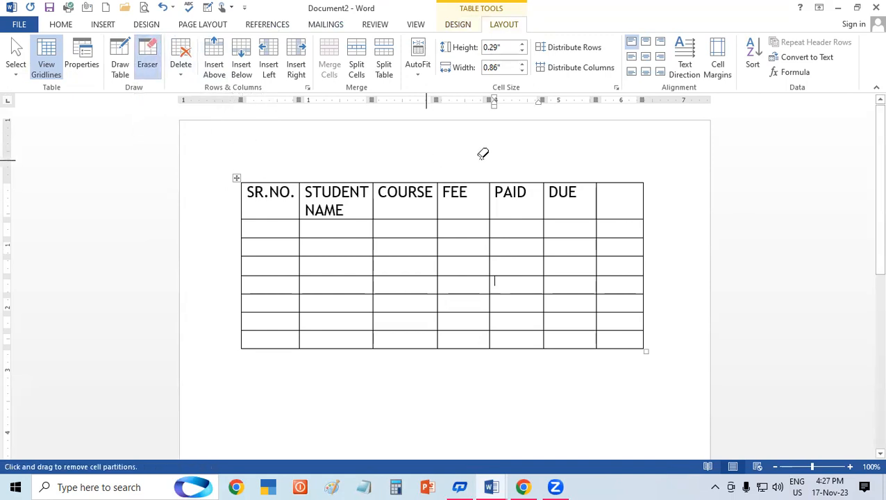
mouse_move(624, 147)
left_mouse_down()
mouse_move(645, 320)
mouse_move(632, 395)
mouse_move(664, 400)
left_mouse_up()
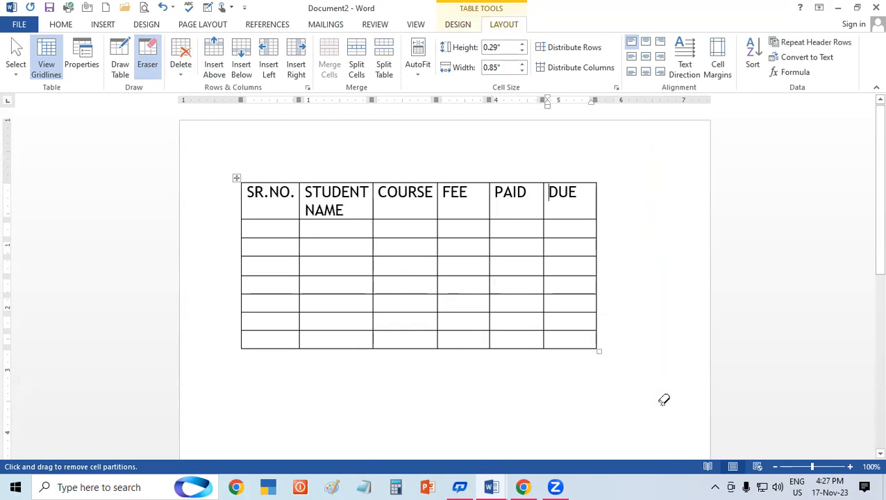
left_click(139, 61)
Stretch the table to about 6.8 inches wide and adjust its column widths, making STUDENT NAME about 2.4 inches and SR.NO. 0.93 inches
mouse_move(597, 349)
left_mouse_down()
mouse_move(694, 312)
mouse_move(669, 328)
left_mouse_up()
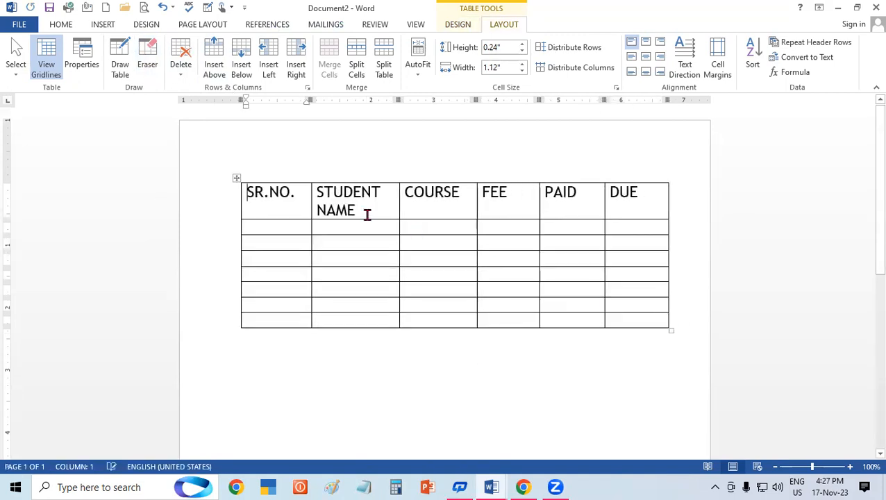
left_click_drag(311, 229, 300, 233)
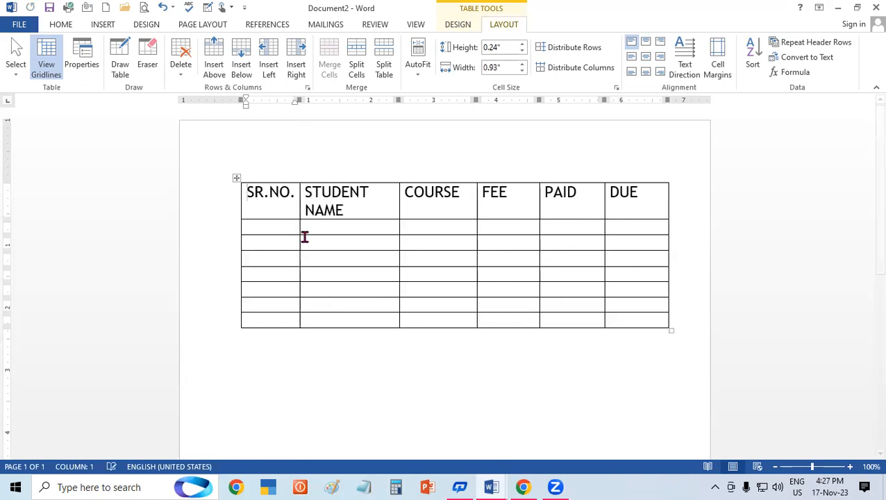
left_click_drag(476, 207, 556, 210)
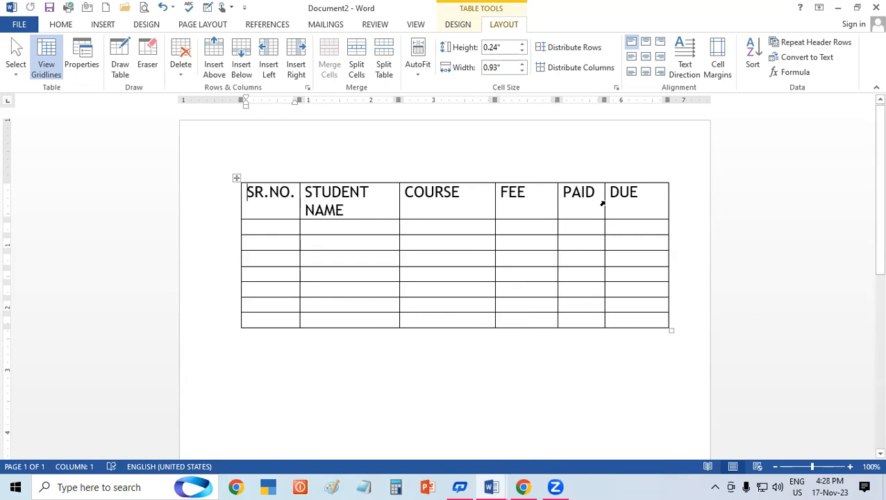
left_click_drag(602, 195, 627, 193)
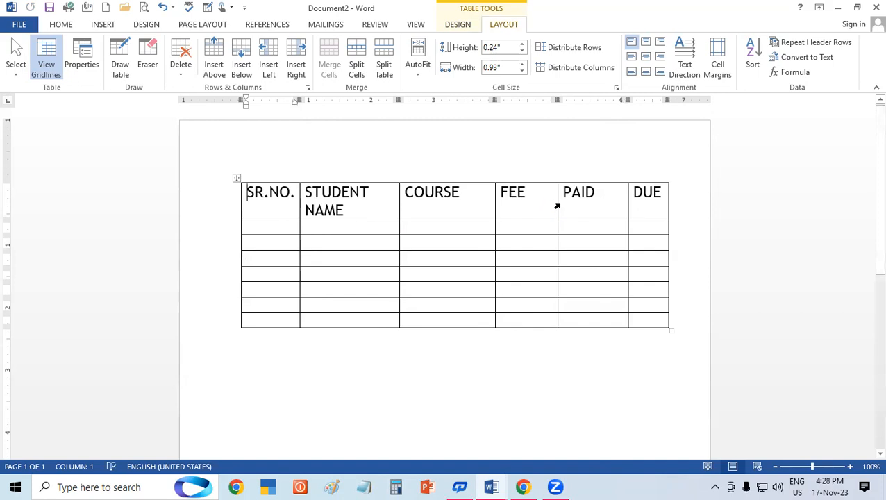
left_click_drag(556, 206, 585, 205)
left_click_drag(495, 207, 542, 208)
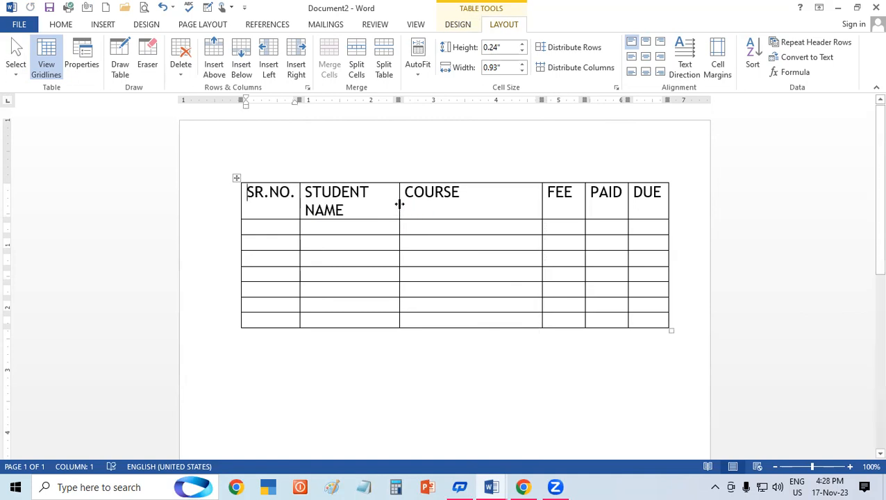
left_click_drag(399, 205, 451, 204)
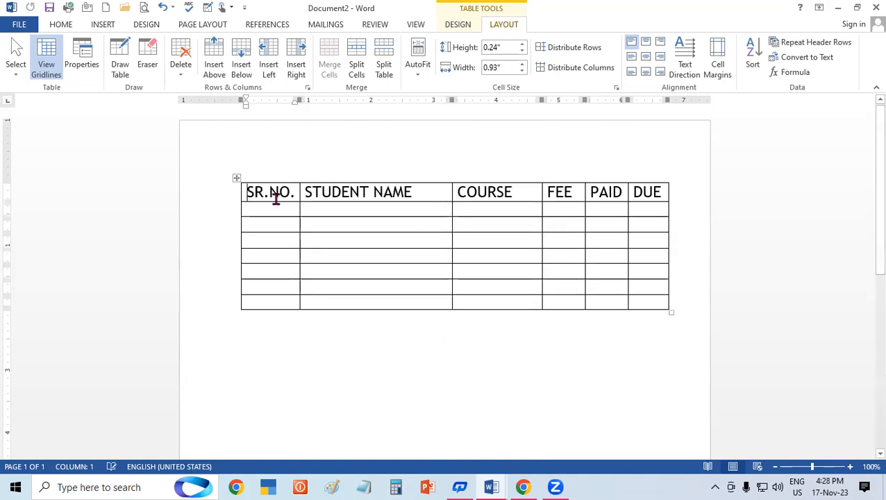
Make all the headings in the table's first row bold
left_click_drag(247, 193, 661, 194)
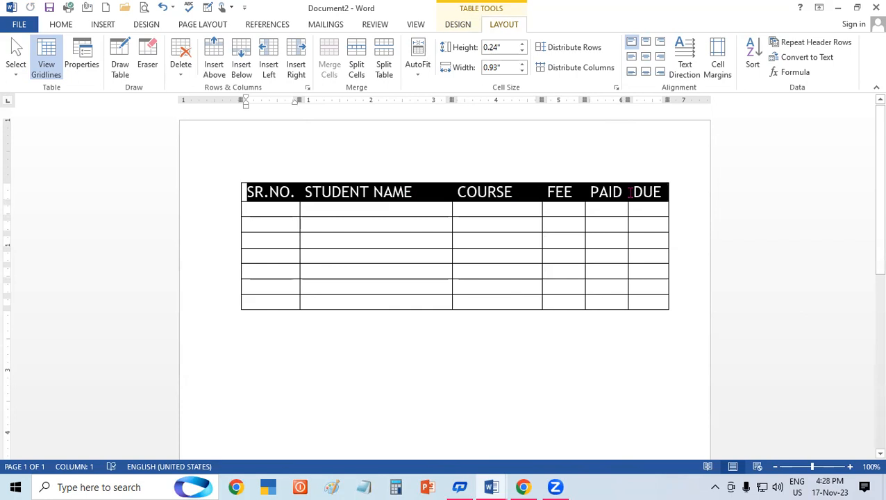
left_click(61, 25)
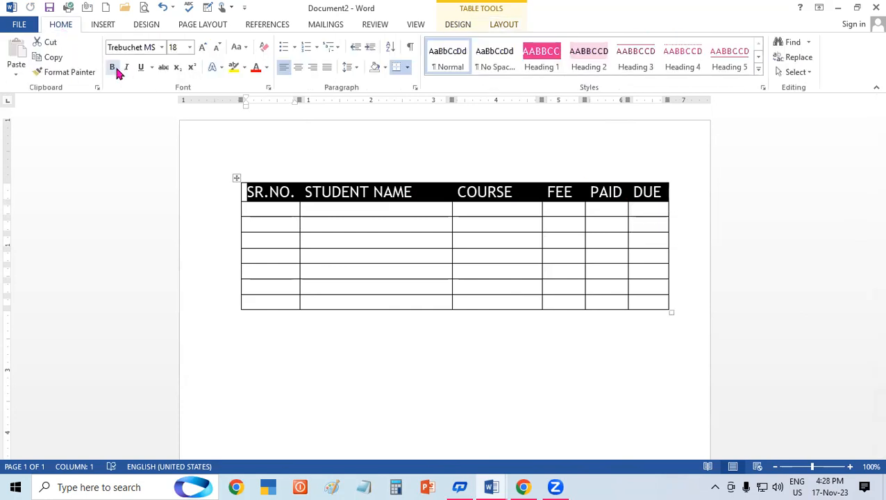
left_click(112, 67)
left_click(358, 270)
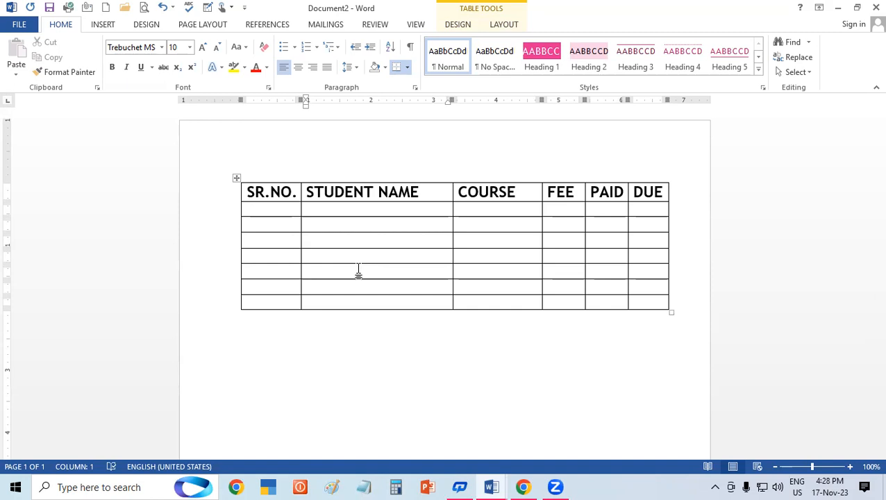
Apply the magenta grid table style with a solid coloured header row and banded rows to the table
left_click(465, 27)
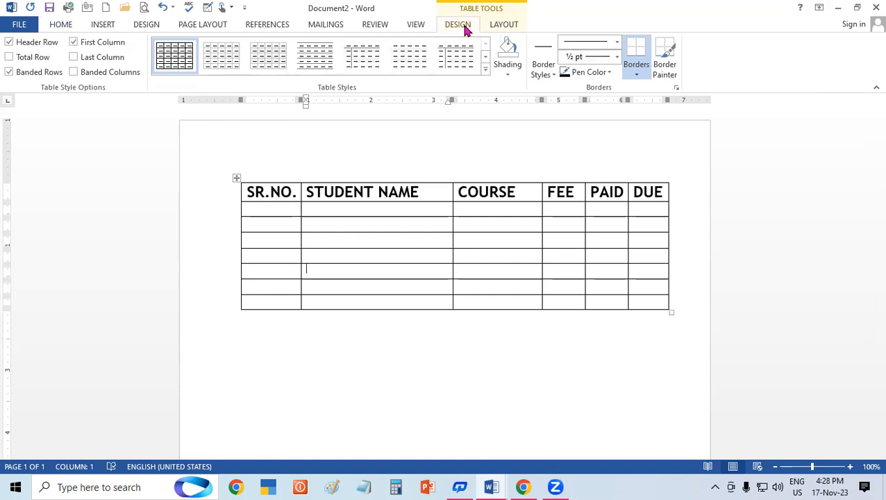
left_click(523, 352)
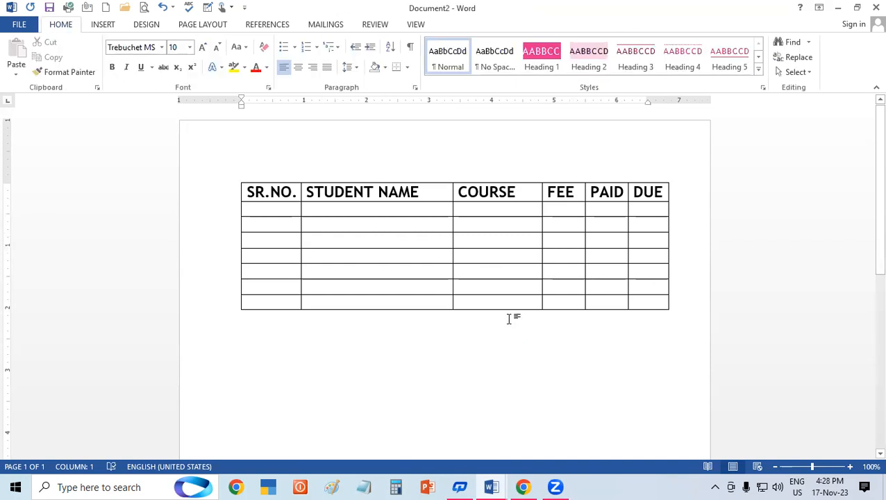
left_click(393, 225)
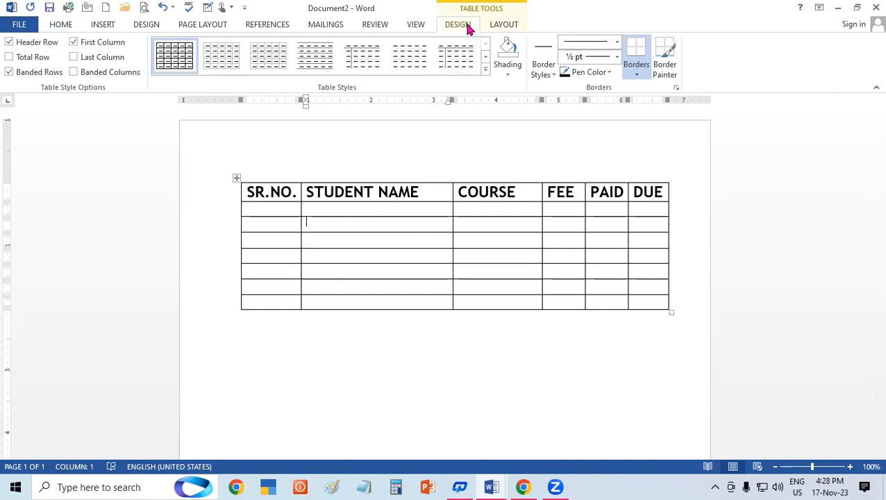
left_click(485, 69)
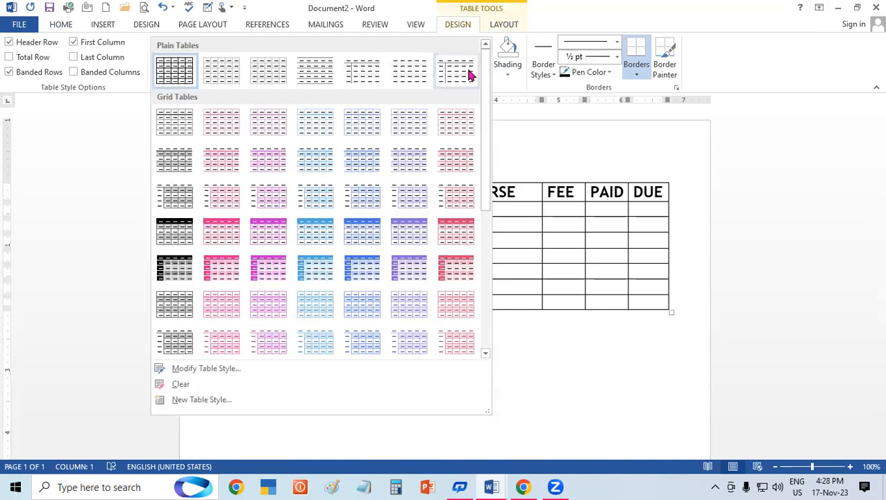
left_click(263, 231)
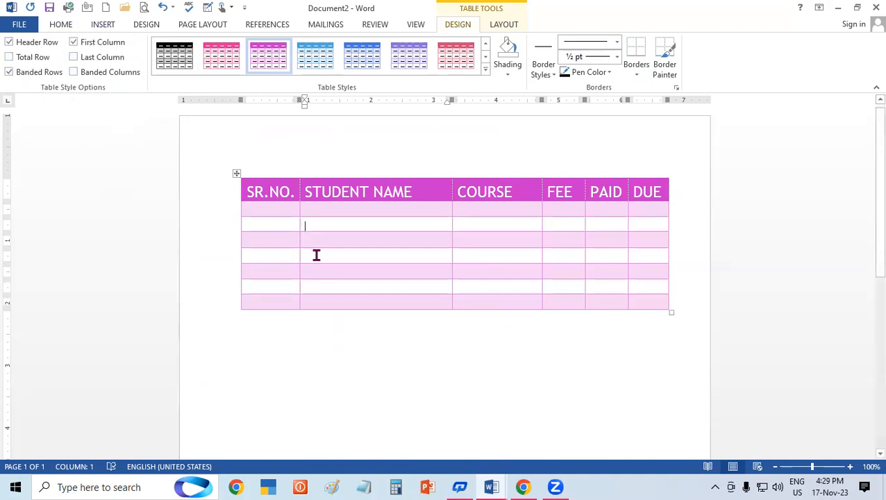
Turn on the Last Column and Banded Columns style options for the table, and switch Total Row on and off again
left_click(20, 57)
left_click(96, 59)
left_click(74, 72)
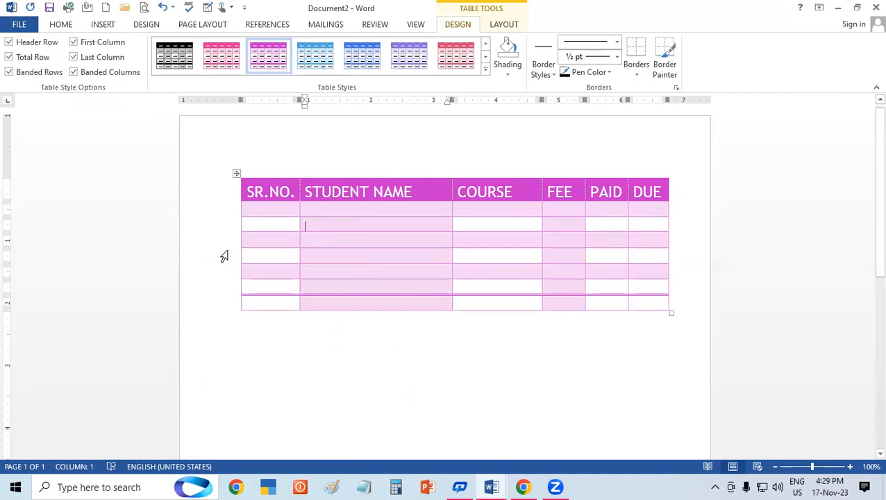
left_click(30, 58)
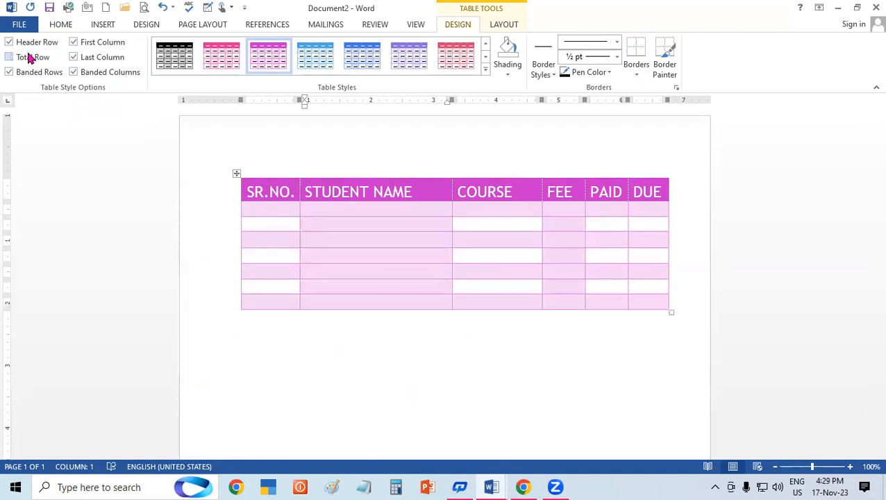
Turn off the Last Column, Banded Columns and Banded Rows style options for the table
left_click(73, 57)
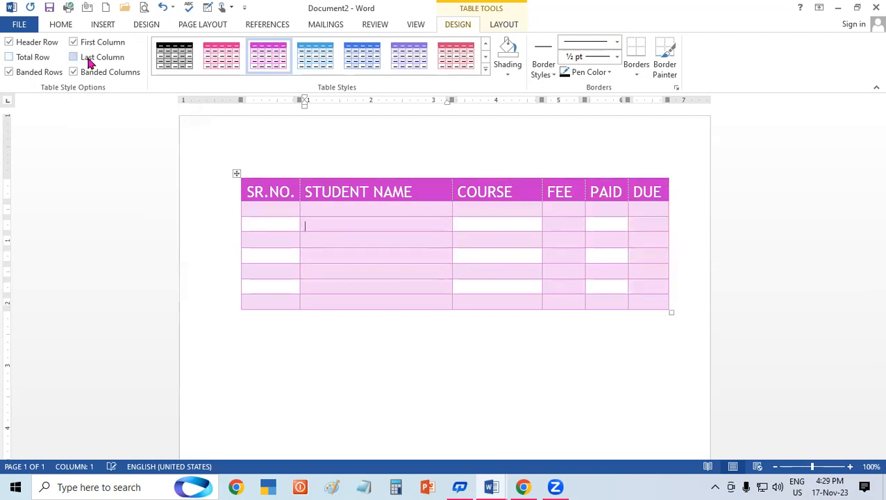
left_click(73, 72)
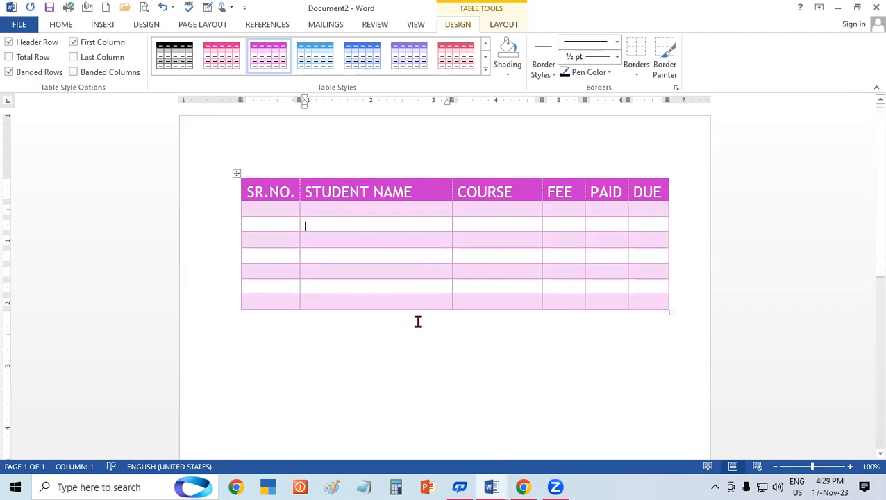
left_click(24, 75)
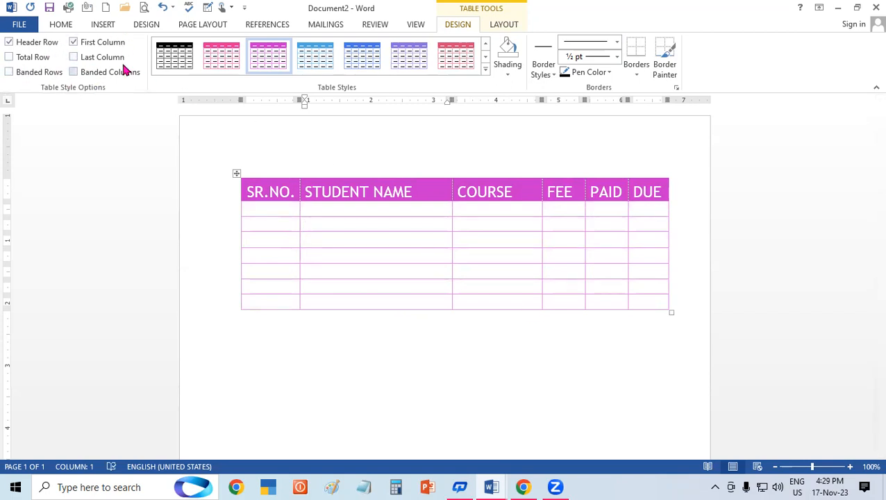
Turn on the Total Row, Banded Rows, Banded Columns and Last Column style options for the table
left_click(33, 57)
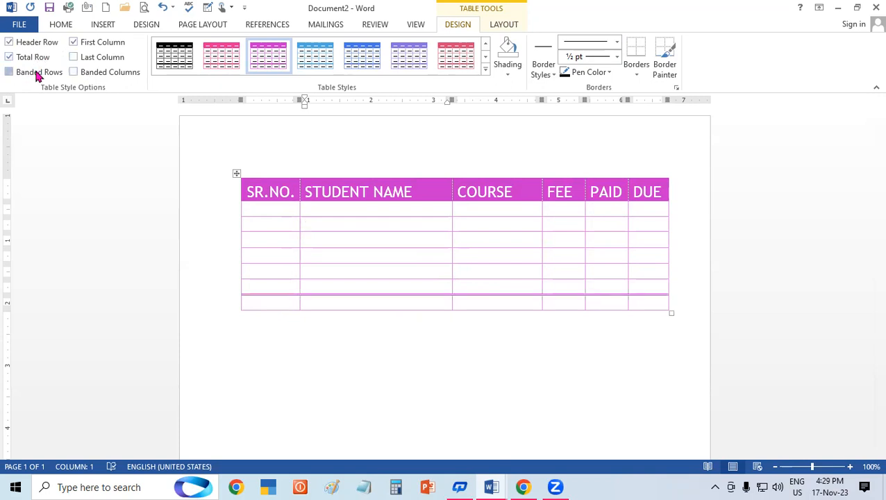
left_click(34, 69)
left_click(73, 71)
left_click(97, 60)
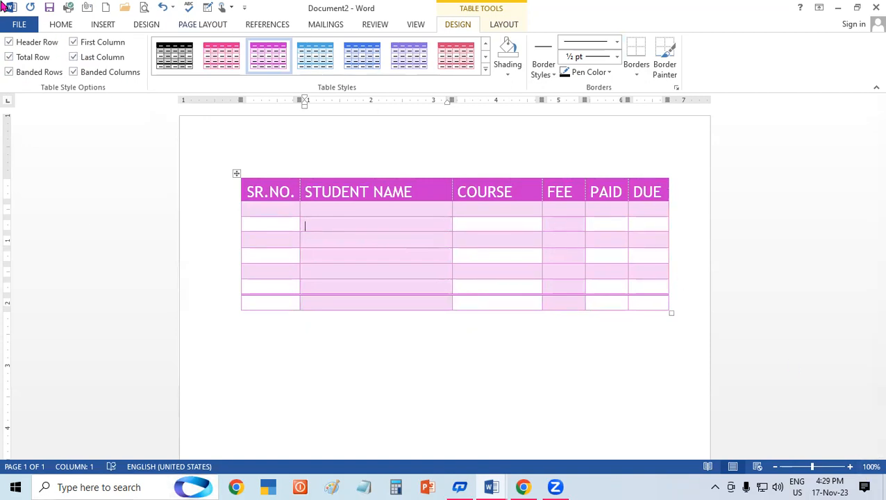
Turn off all six table style options, including Header Row, Total Row, First Column and both banding options
left_click(30, 43)
left_click(29, 57)
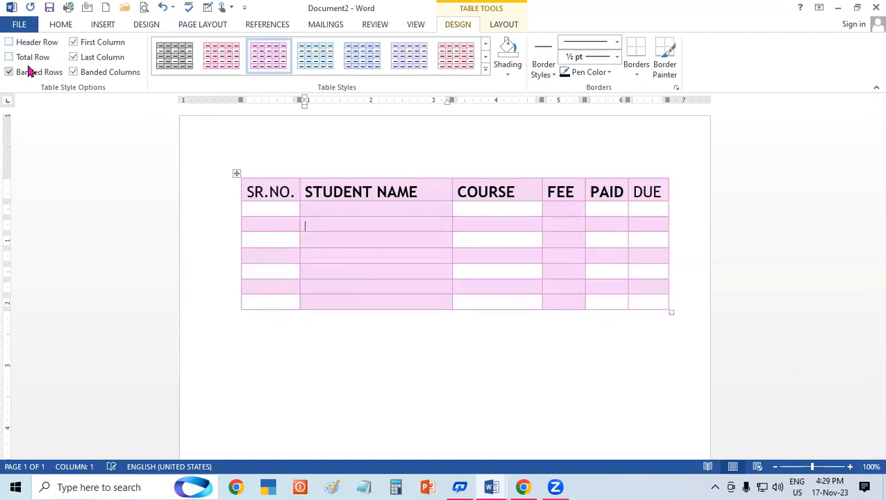
left_click(32, 72)
left_click(89, 73)
left_click(87, 58)
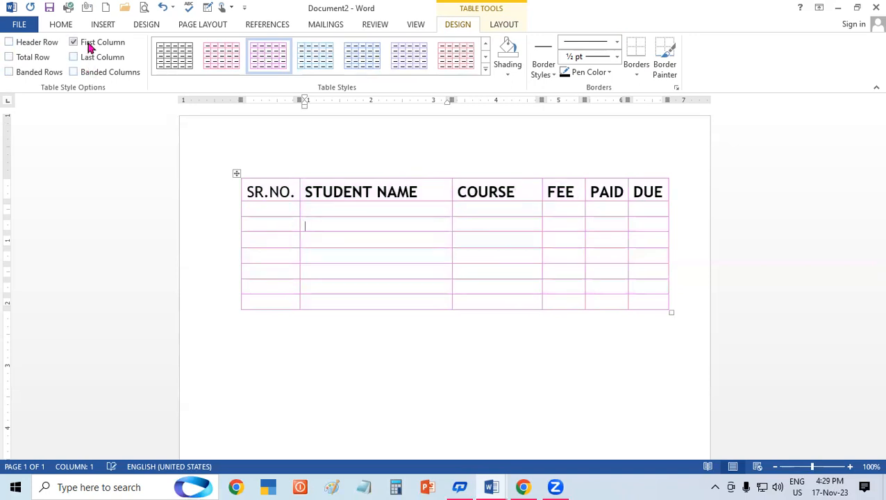
left_click(86, 43)
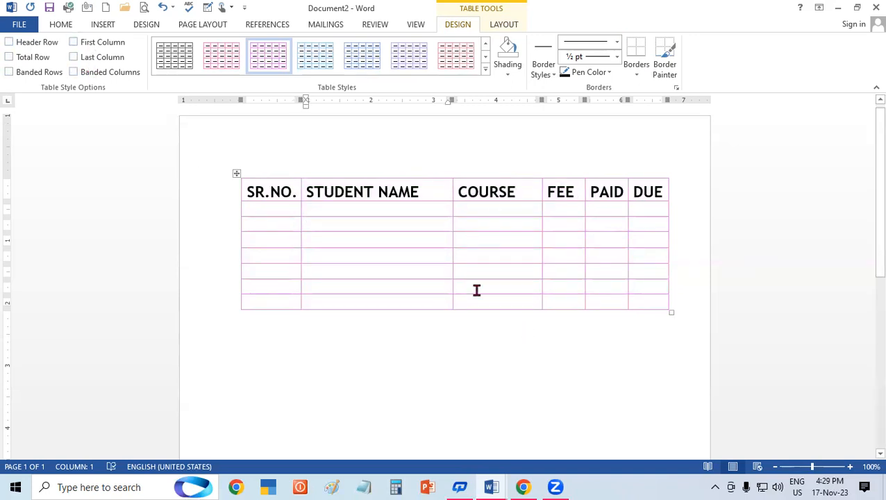
Turn the table's Header Row style option back on and browse the table style gallery without applying another style
left_click(485, 69)
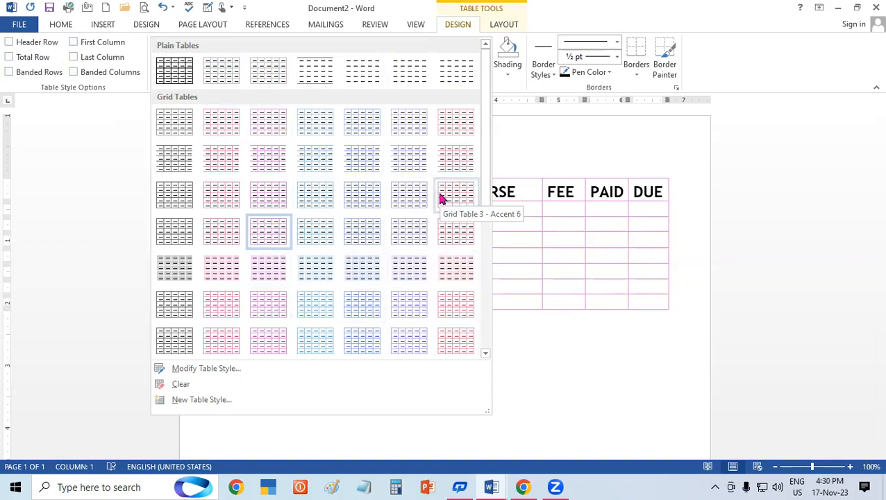
left_click(574, 232)
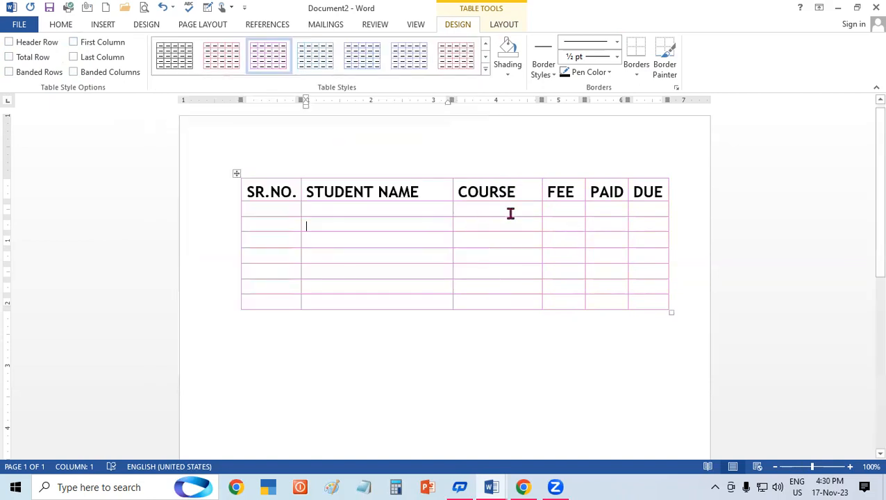
left_click(38, 45)
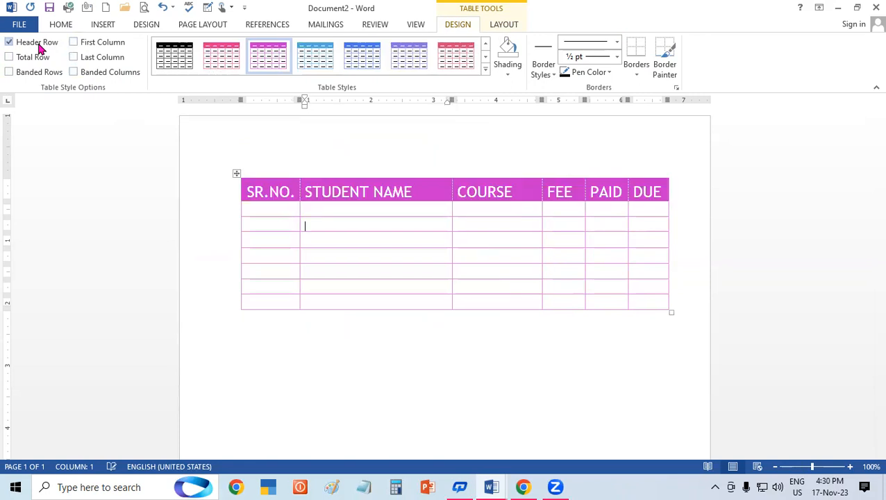
left_click(485, 70)
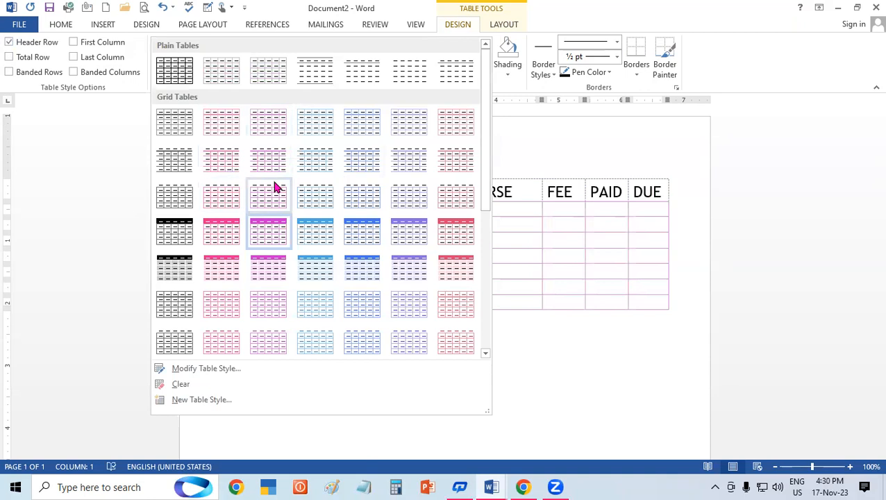
key("Escape")
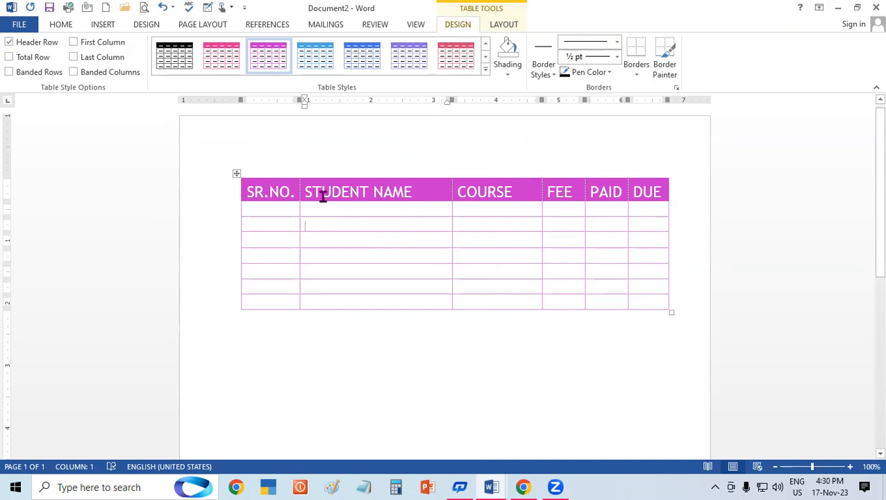
Shade the STUDENT NAME heading cell with the standard green colour
left_click_drag(304, 191, 412, 191)
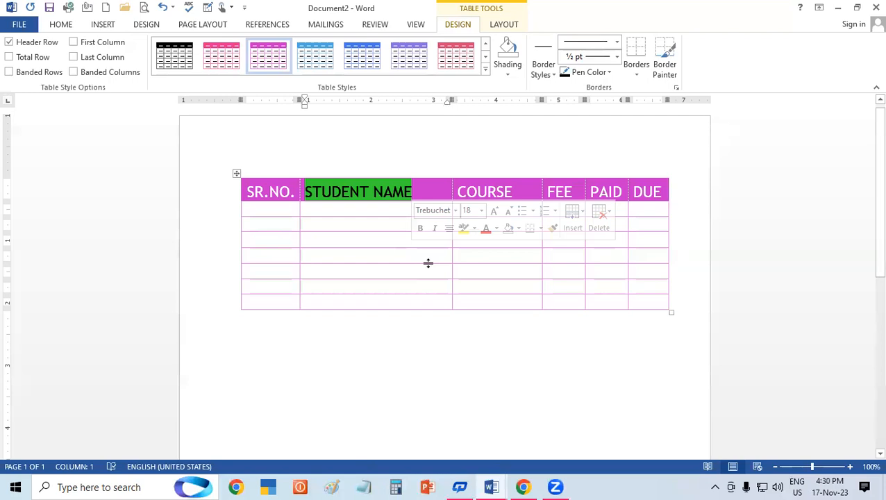
left_click(507, 75)
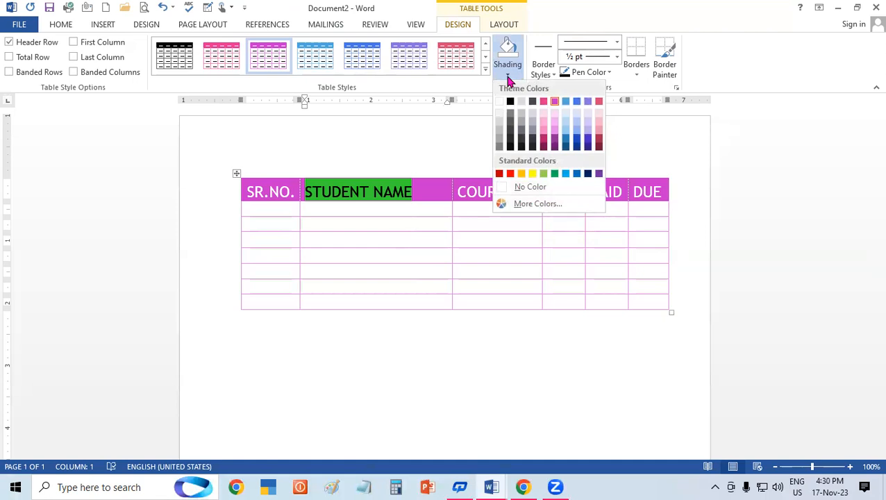
left_click(554, 174)
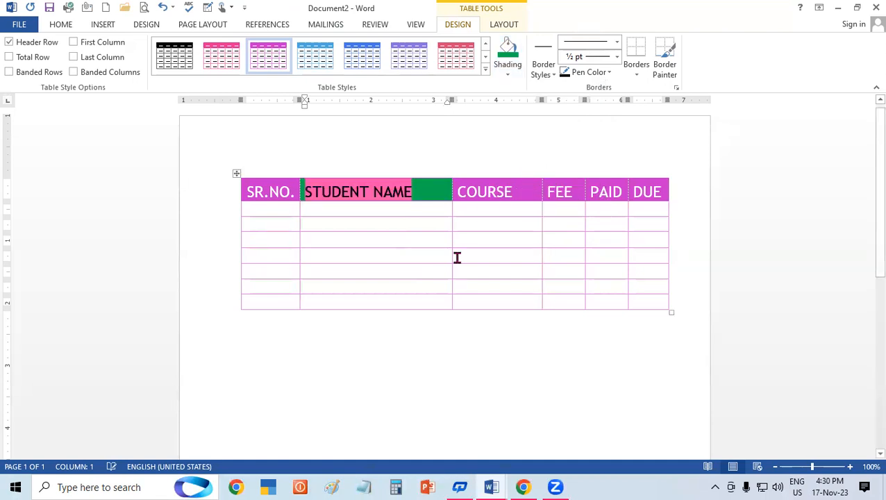
left_click(496, 258)
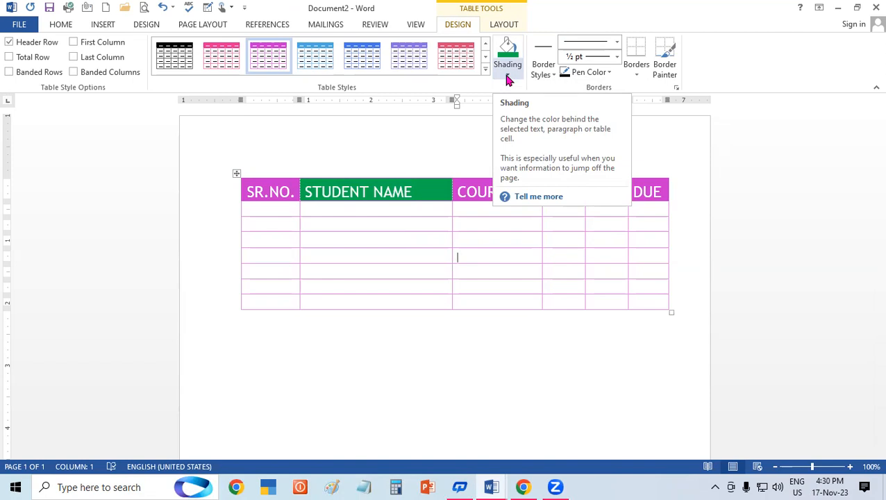
Compare the paragraph Shading palette with the Text Highlight Color palette, previewing shading on the empty COURSE cell in the fifth row
left_click(66, 26)
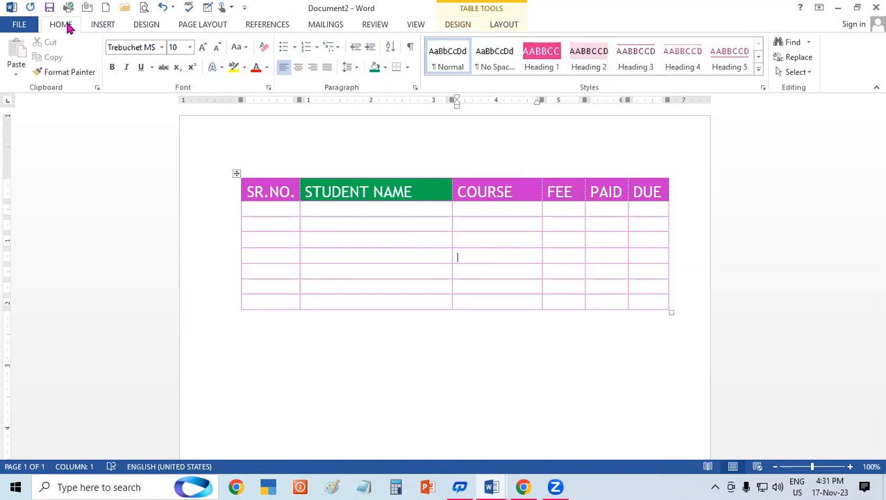
left_click(386, 67)
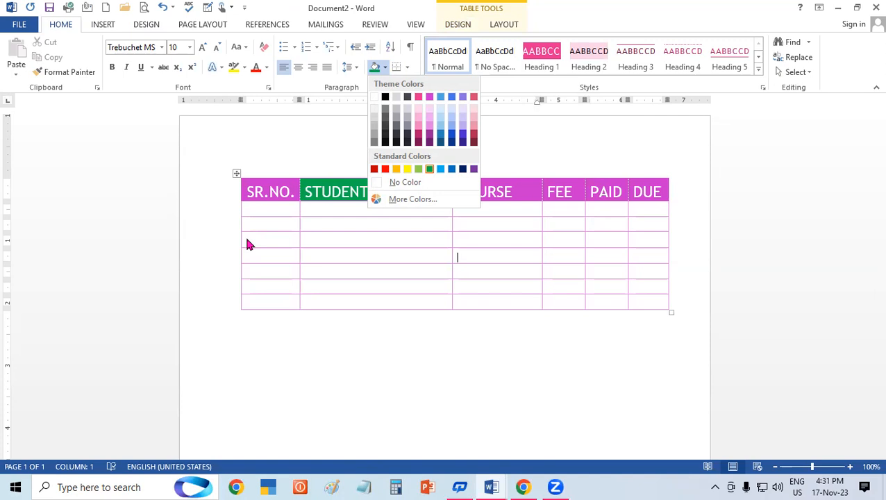
left_click(323, 275)
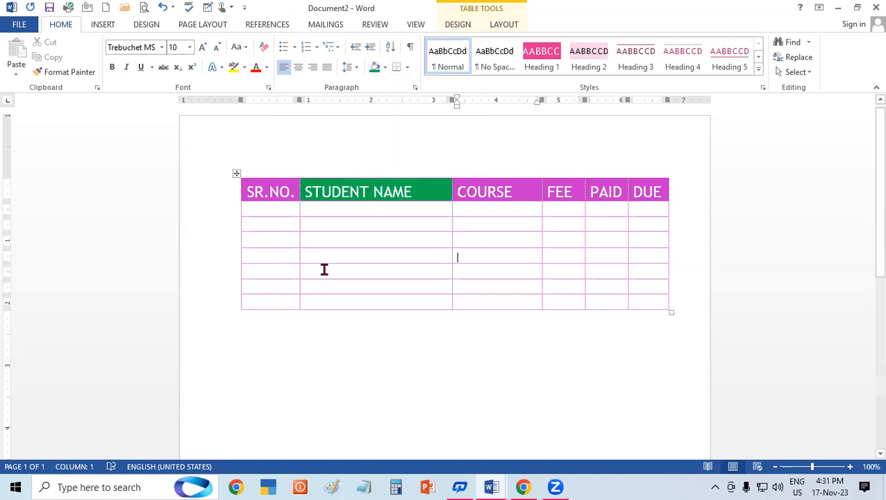
left_click(245, 68)
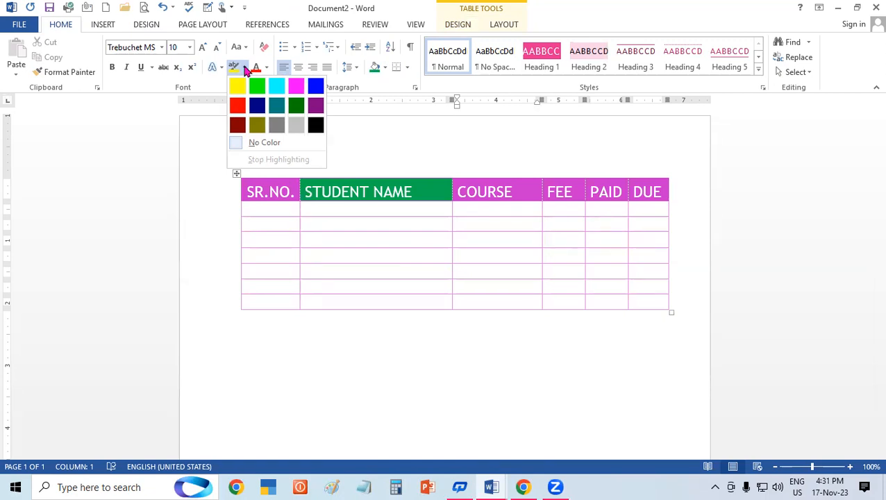
left_click(388, 279)
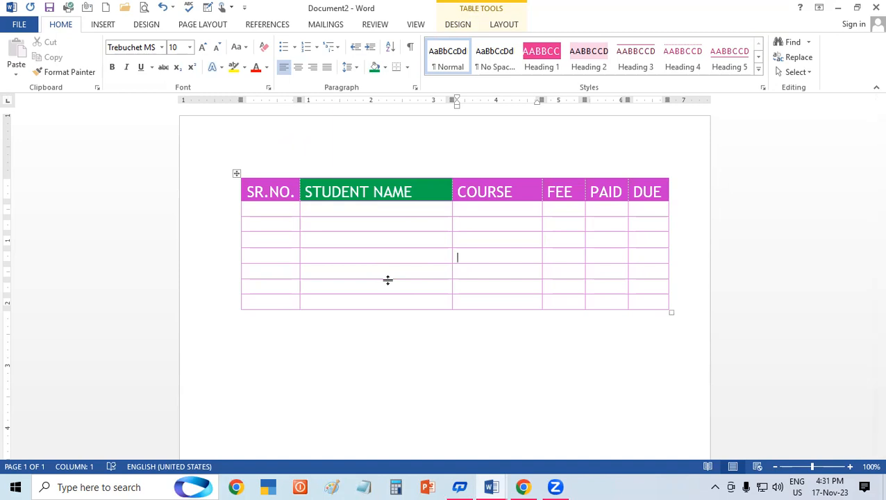
left_click(385, 67)
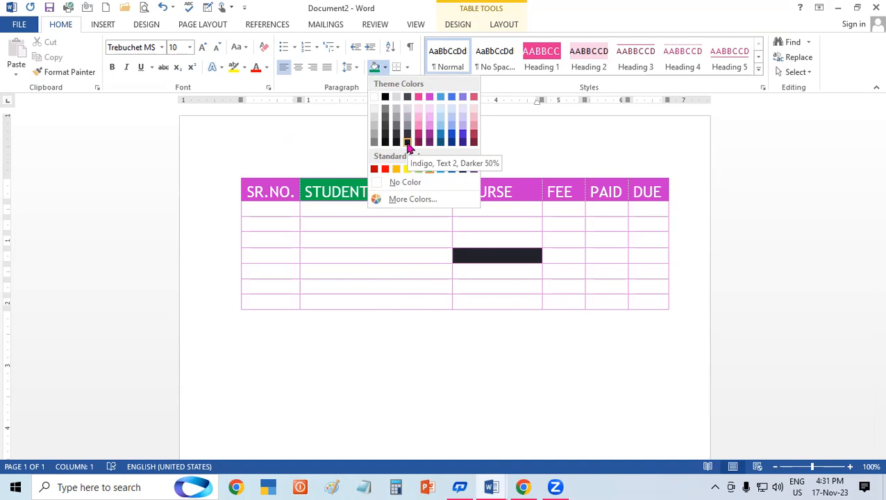
left_click(292, 218)
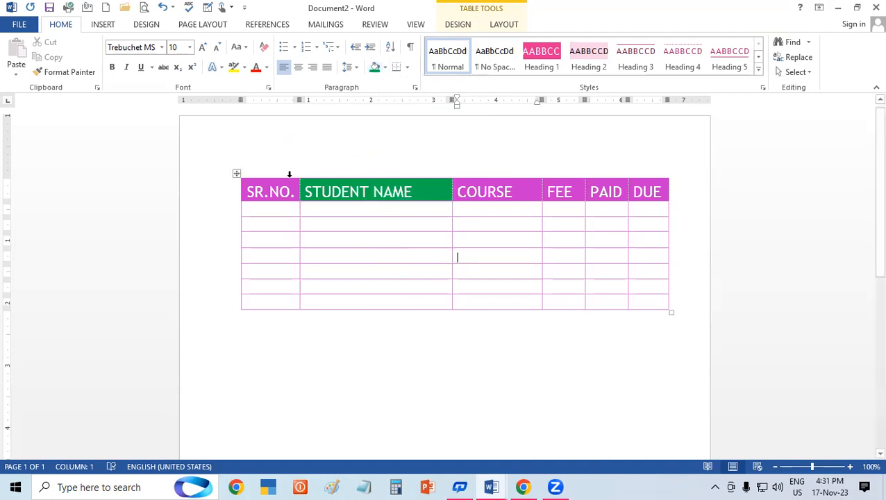
left_click(244, 67)
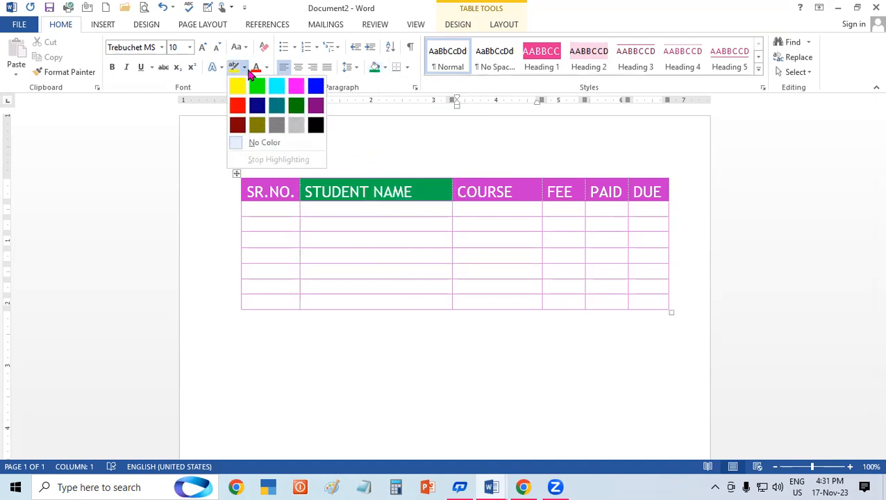
left_click(379, 256)
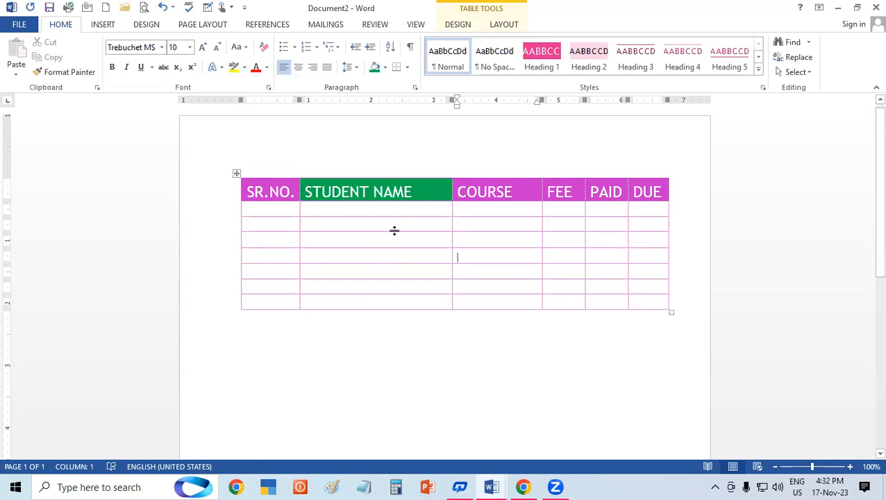
Preview shading colours on the fifth row's COURSE and STUDENT NAME cells, including red, without applying any
left_click(387, 68)
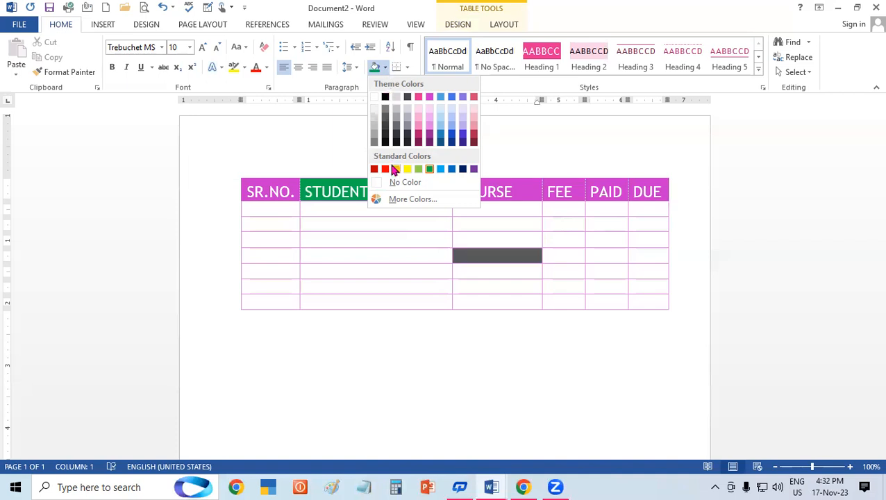
left_click(413, 252)
left_click(415, 252)
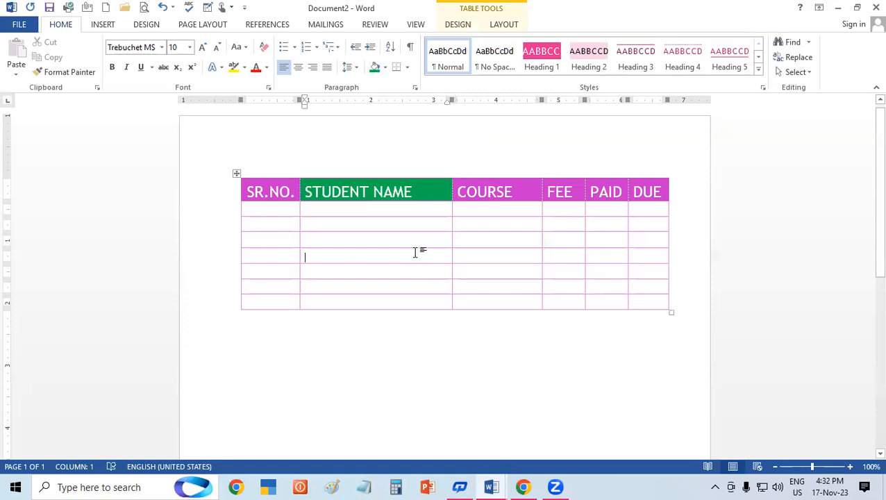
left_click(384, 67)
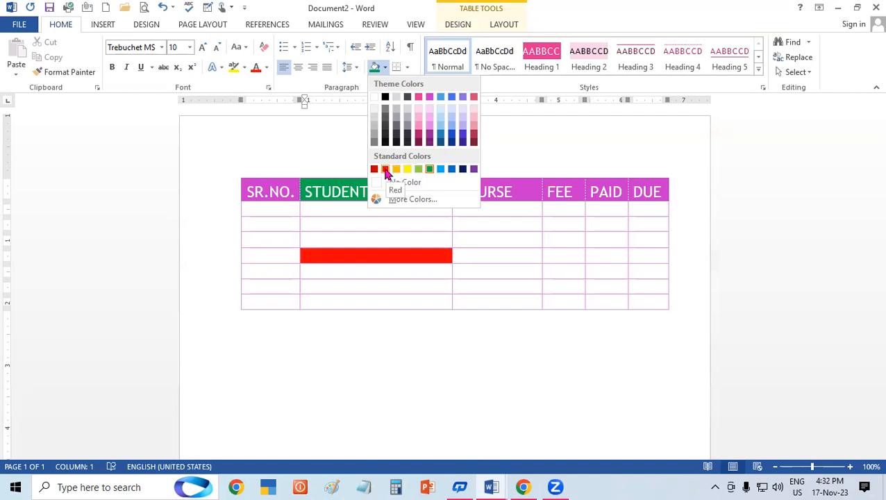
left_click(509, 266)
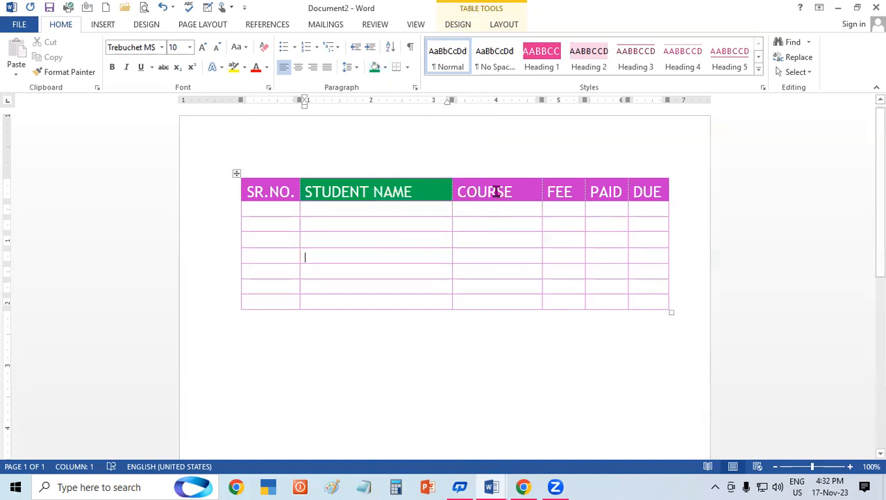
Shade the table's last six rows yellow across all columns
left_click(467, 28)
left_click(507, 74)
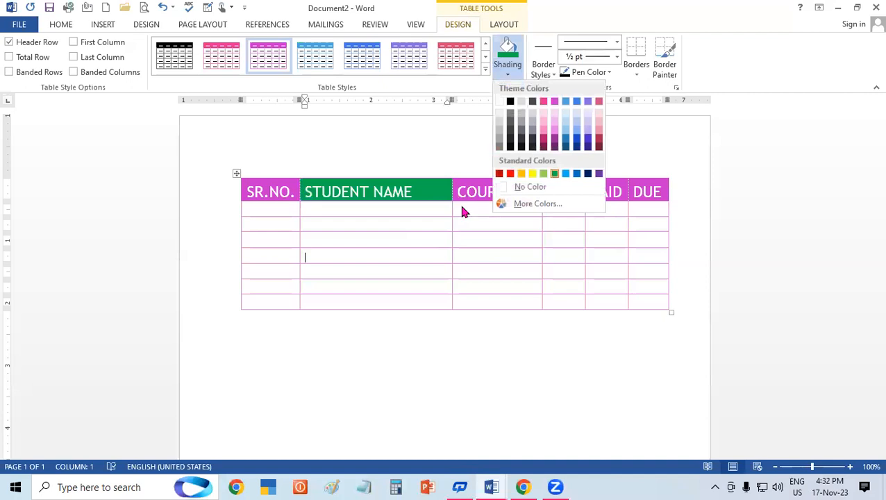
left_click(420, 244)
left_click_drag(249, 225, 646, 303)
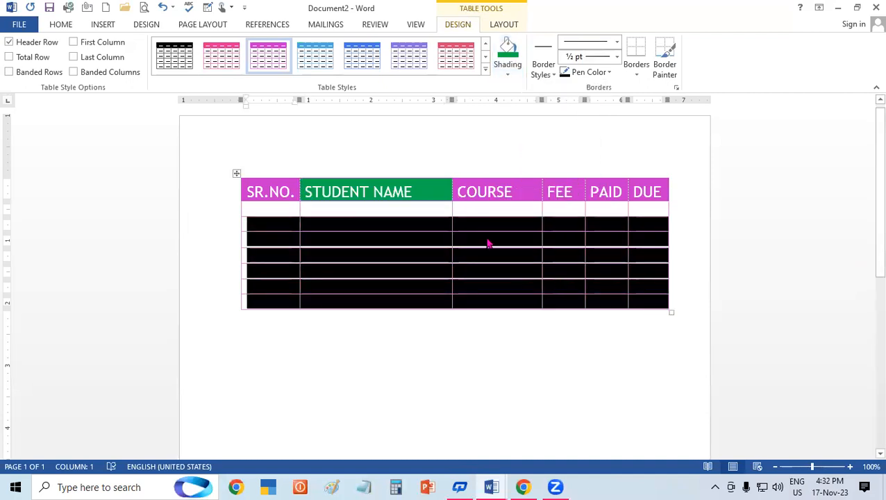
left_click(516, 75)
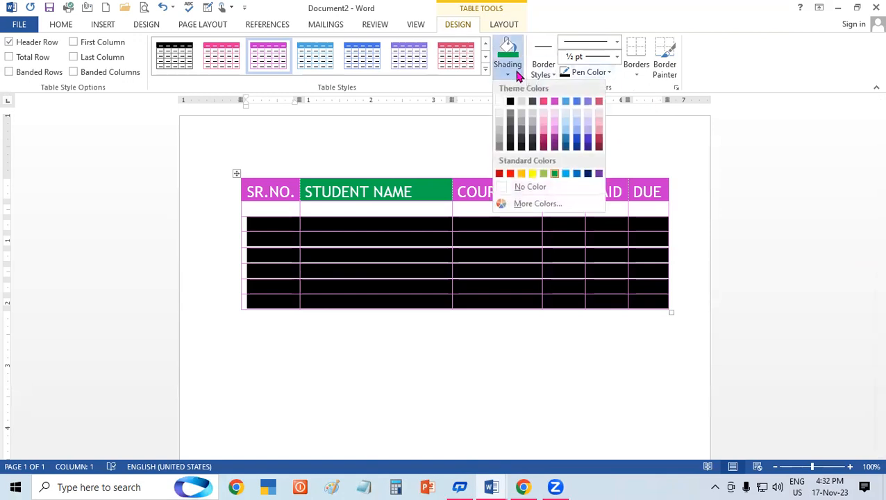
left_click(535, 173)
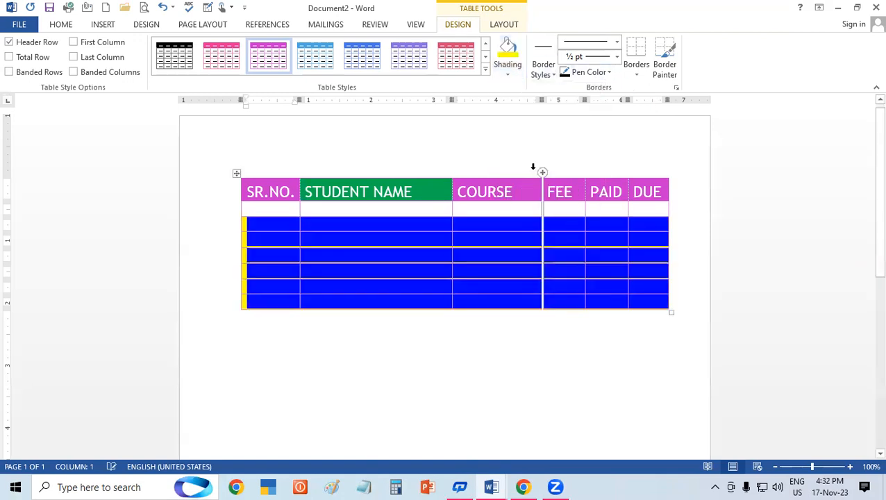
left_click(598, 253)
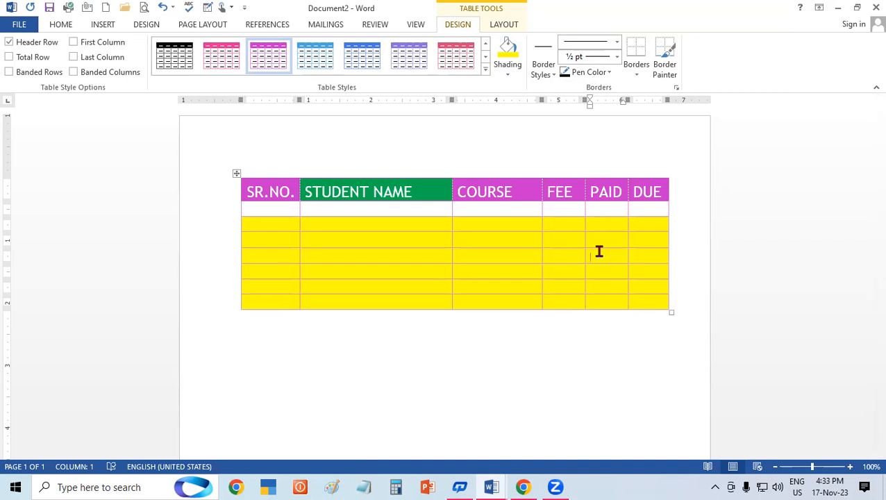
Undo the yellow shading on the fee table's last six rows
key("ctrl+z")
left_click(596, 255)
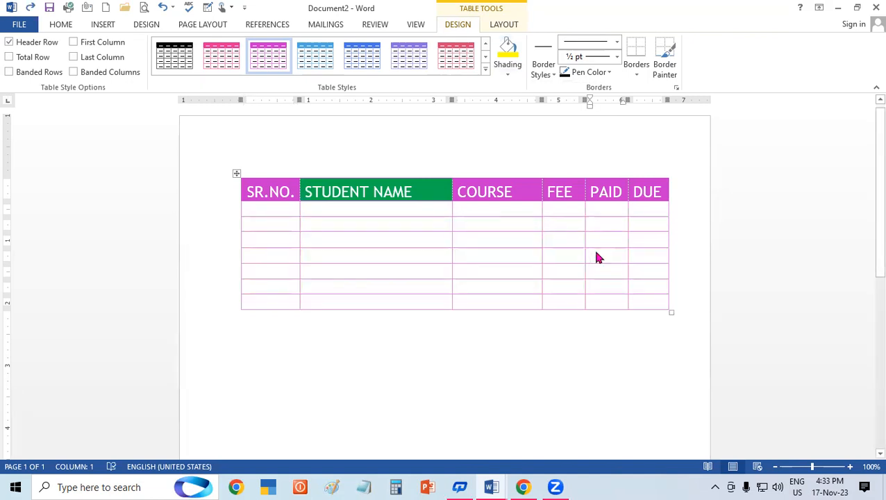
Paint the divider between the STUDENT NAME and COURSE columns with the pink ½ pt double-line theme border
left_click(558, 71)
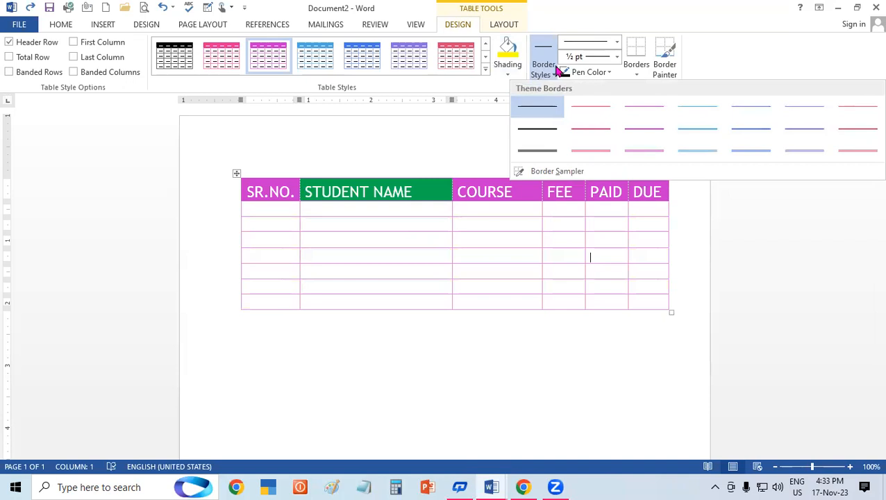
left_click(553, 237)
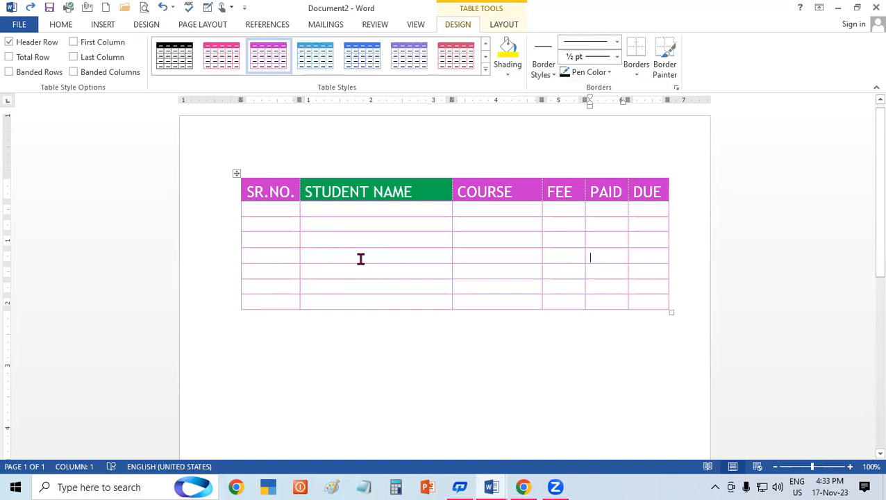
left_click(554, 74)
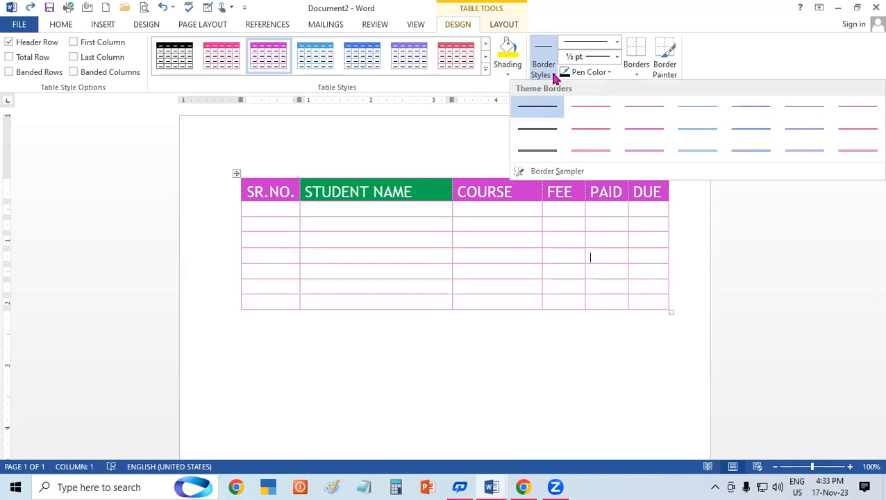
left_click(596, 151)
left_click_drag(456, 176, 455, 299)
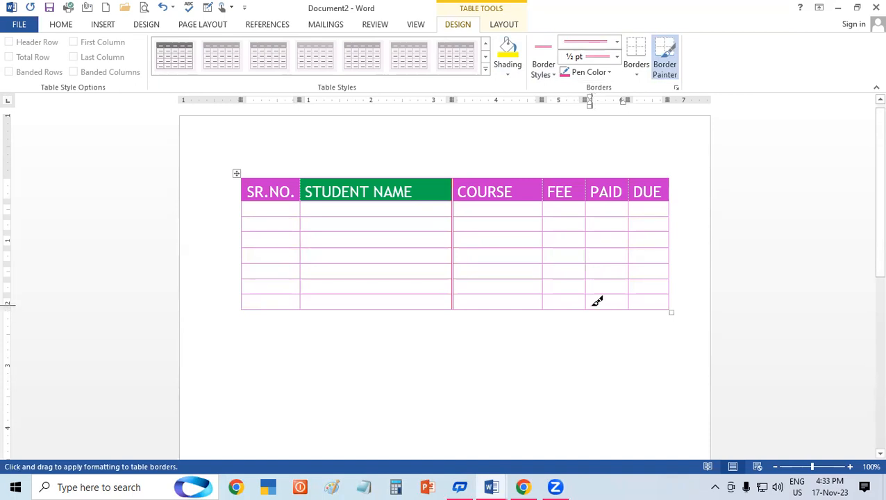
Paint the table's left and bottom edges with a pink 3 pt thin-thick double line
left_click(615, 40)
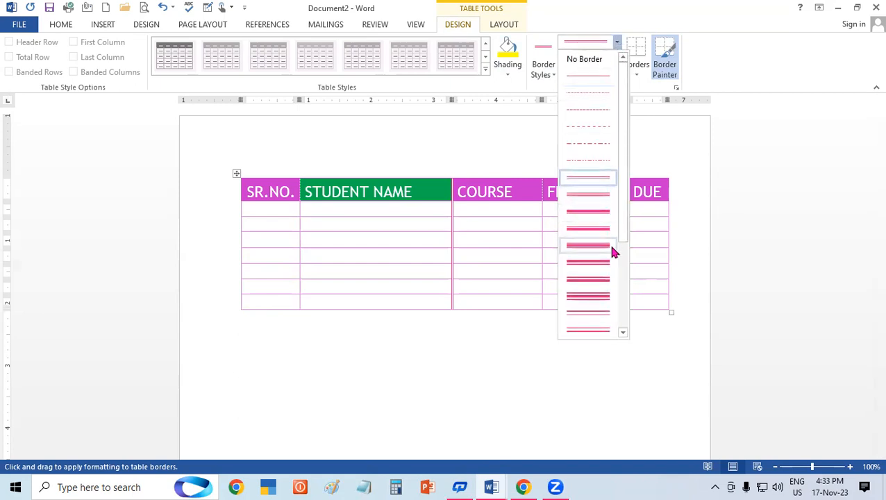
left_click(608, 279)
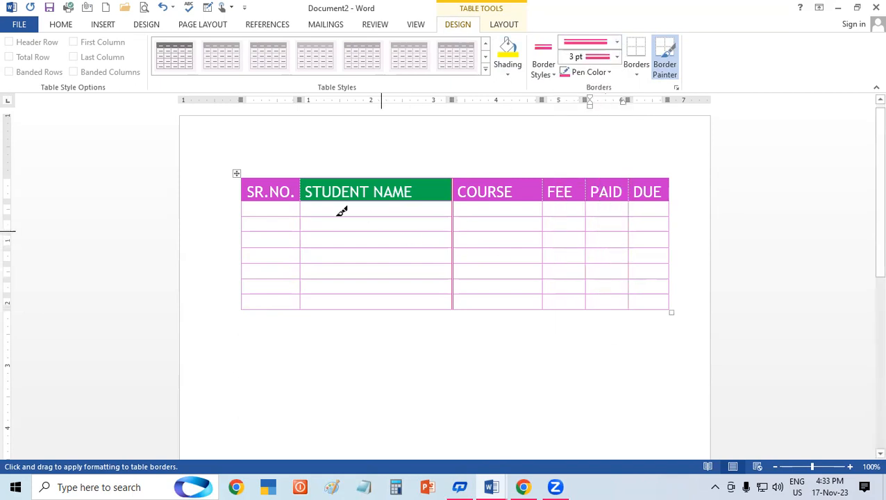
mouse_move(248, 206)
left_mouse_down()
mouse_move(356, 291)
mouse_move(247, 310)
mouse_move(314, 302)
mouse_move(599, 313)
mouse_move(656, 304)
left_mouse_up()
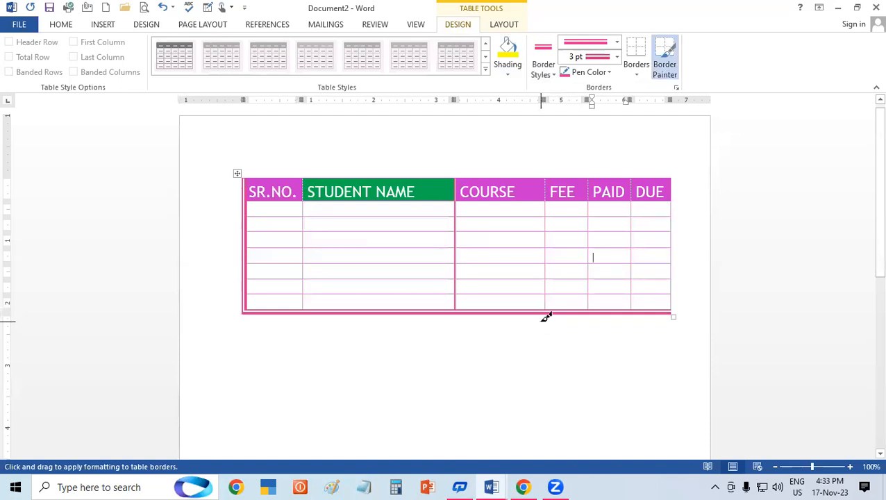
Set the pen colour to black and paint the four column dividers from STUDENT NAME through DUE with the 3 pt double line
left_click(608, 74)
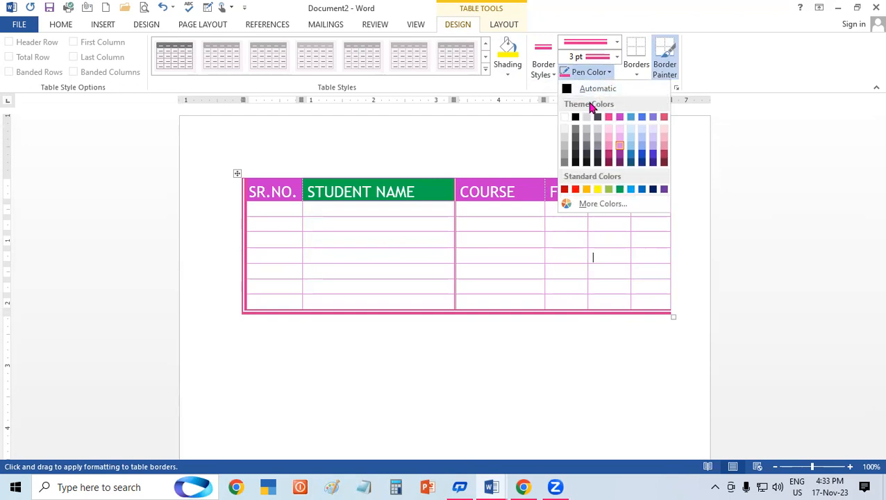
left_click(576, 117)
left_click_drag(461, 177, 464, 298)
left_click_drag(552, 175, 550, 316)
left_click_drag(598, 174, 590, 306)
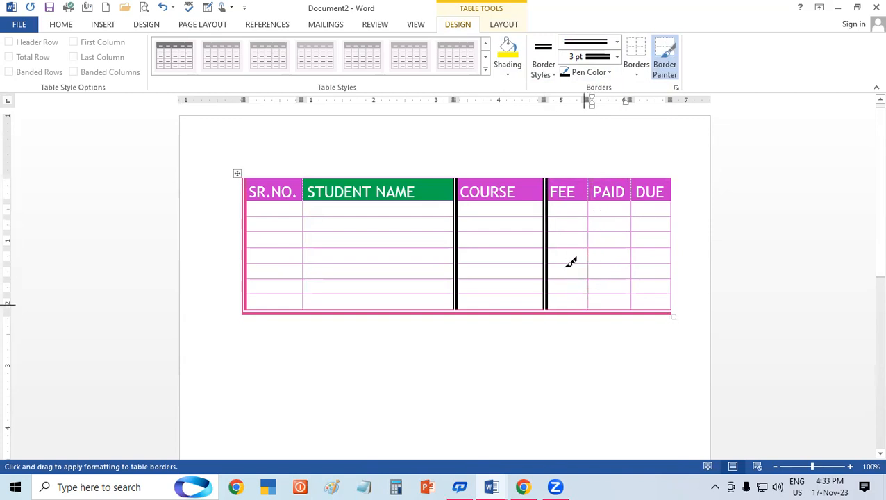
left_click_drag(590, 179, 590, 305)
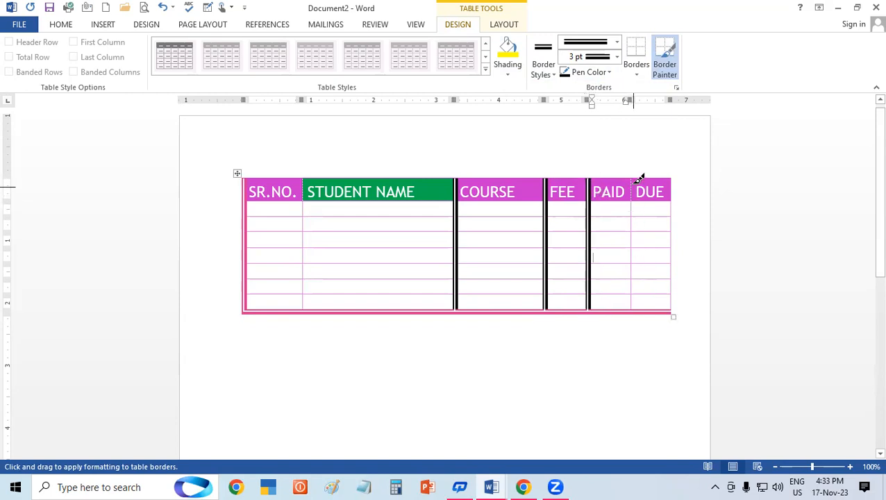
left_click_drag(637, 174, 636, 302)
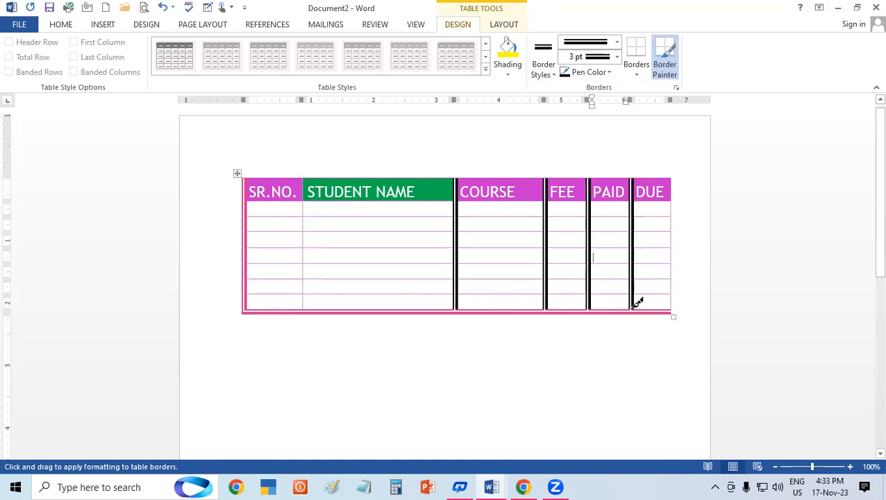
Paint the SR.NO./STUDENT NAME divider and the line below the first empty row with a 6 pt black double border
left_click(617, 57)
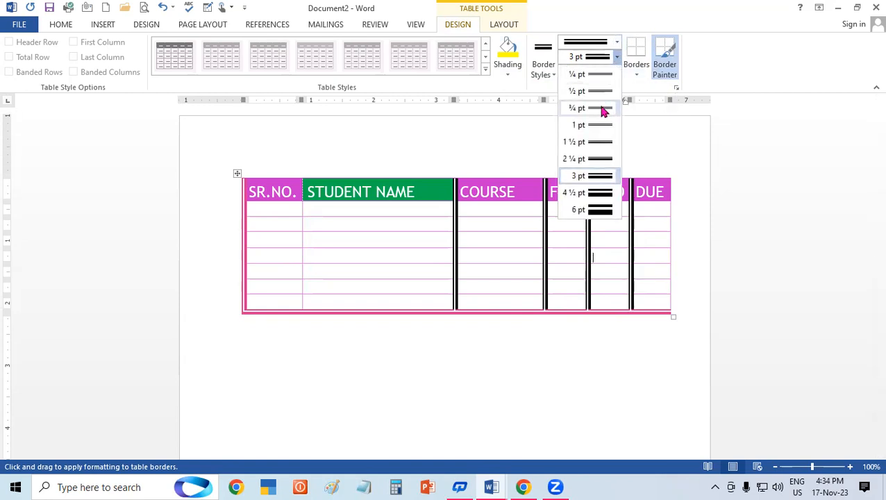
left_click(598, 210)
left_click_drag(312, 172, 306, 315)
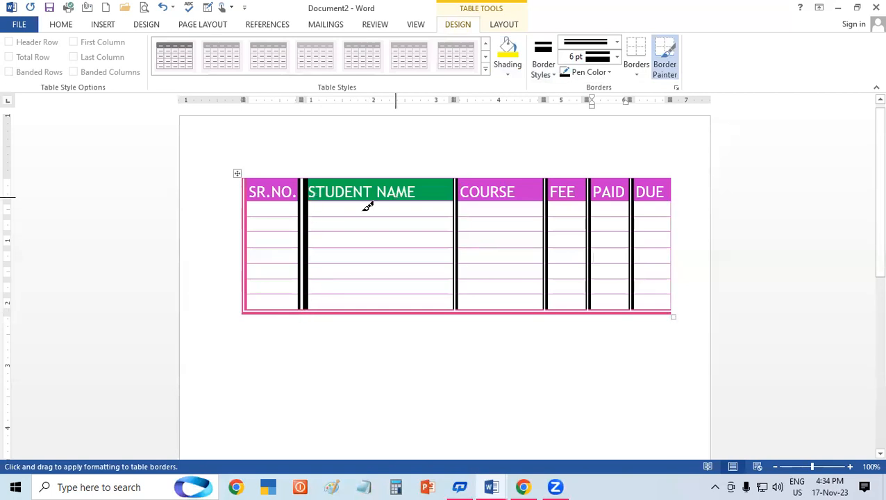
left_click_drag(249, 210, 672, 203)
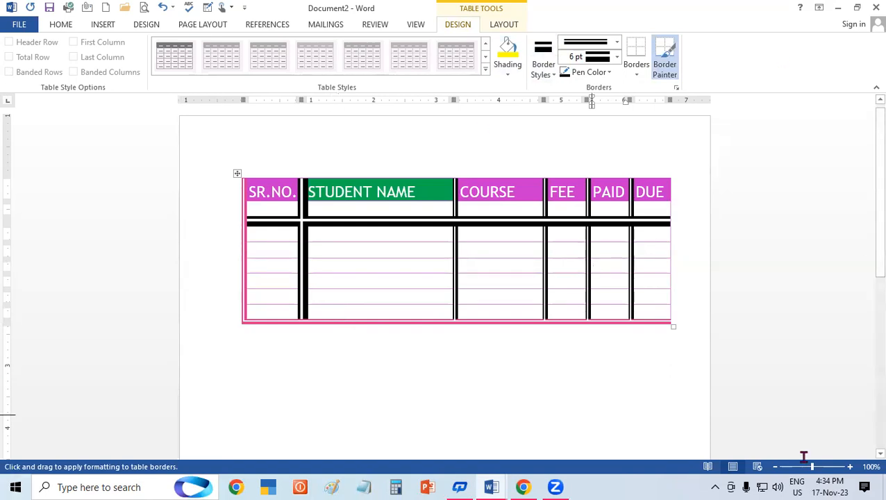
Compare the border options offered for the table with those offered in the paragraph formatting
left_click(638, 73)
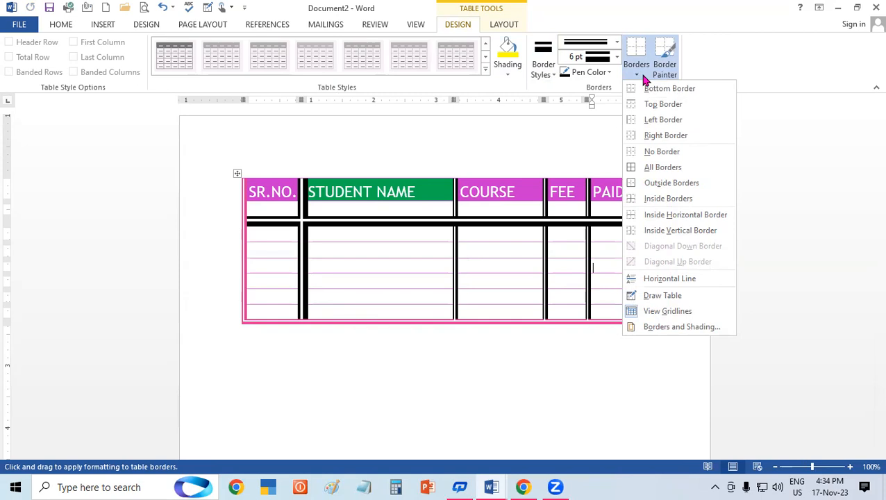
left_click(460, 226)
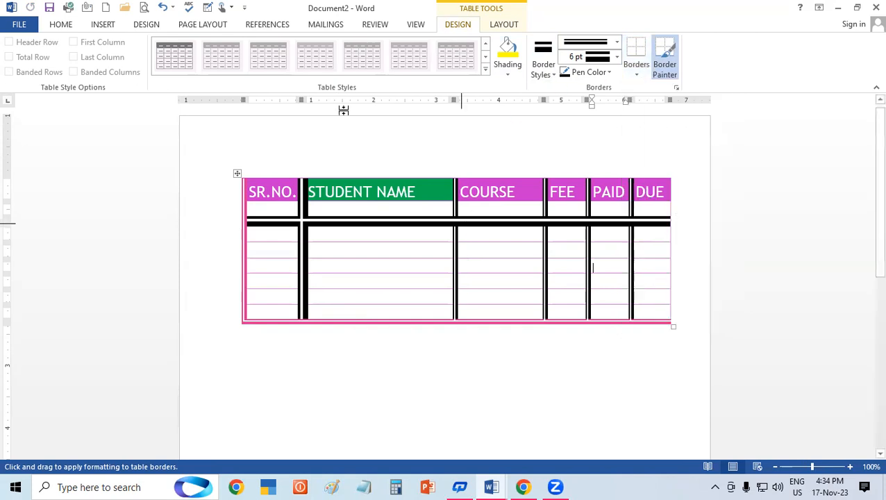
left_click(61, 25)
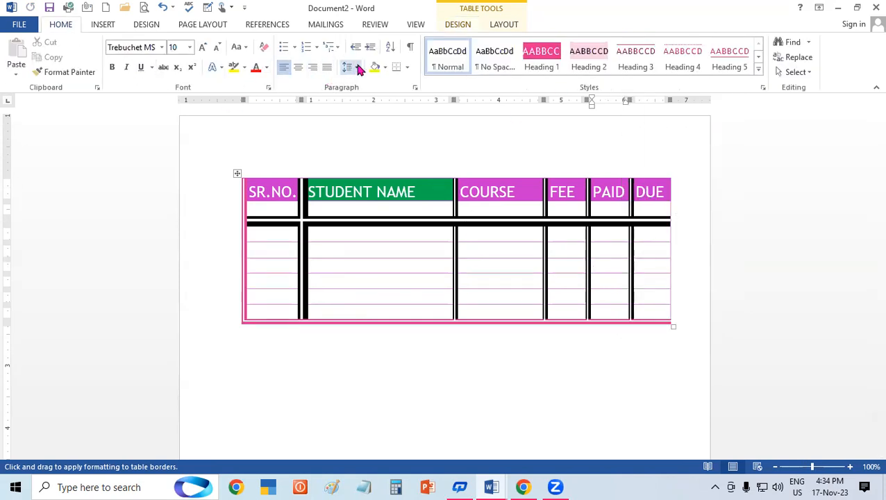
left_click(406, 68)
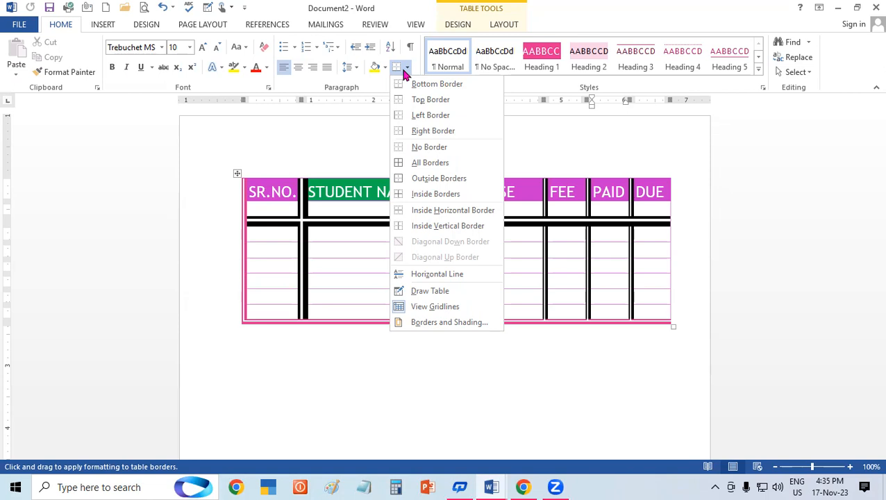
left_click(629, 390)
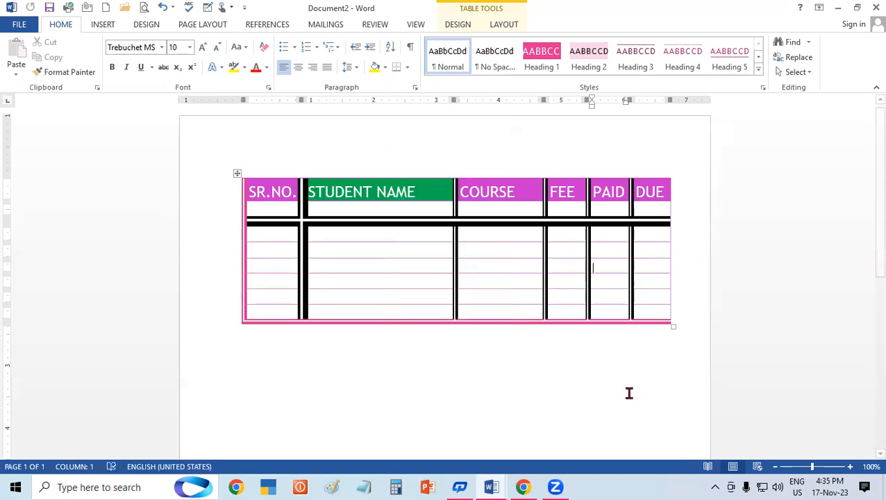
Create a new blank document and fill it with sample paragraphs using =RAND()
key("ctrl+n")
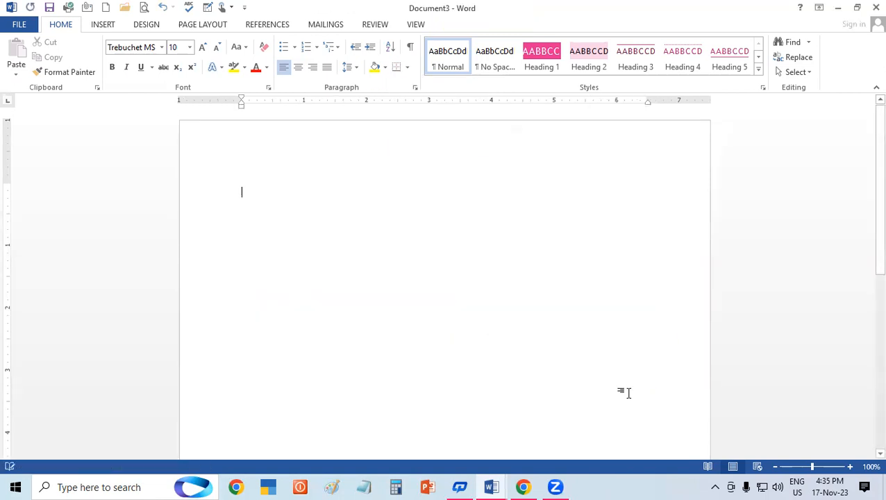
left_click(407, 67)
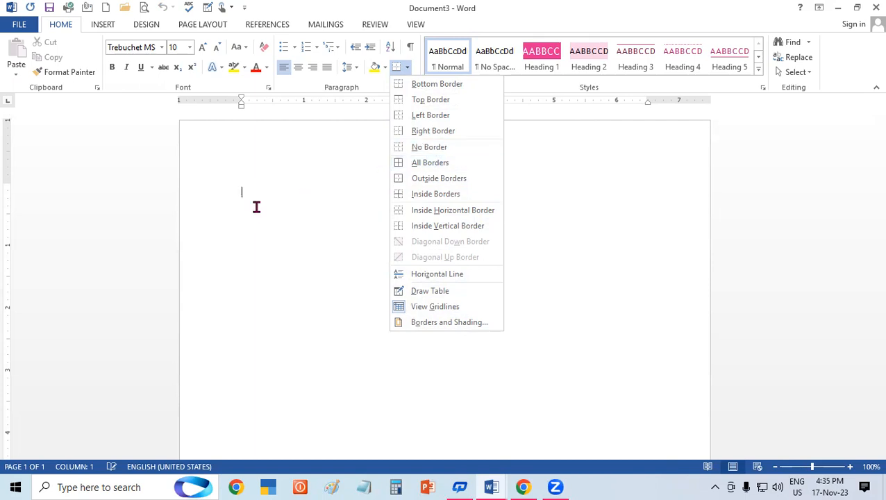
left_click(300, 213)
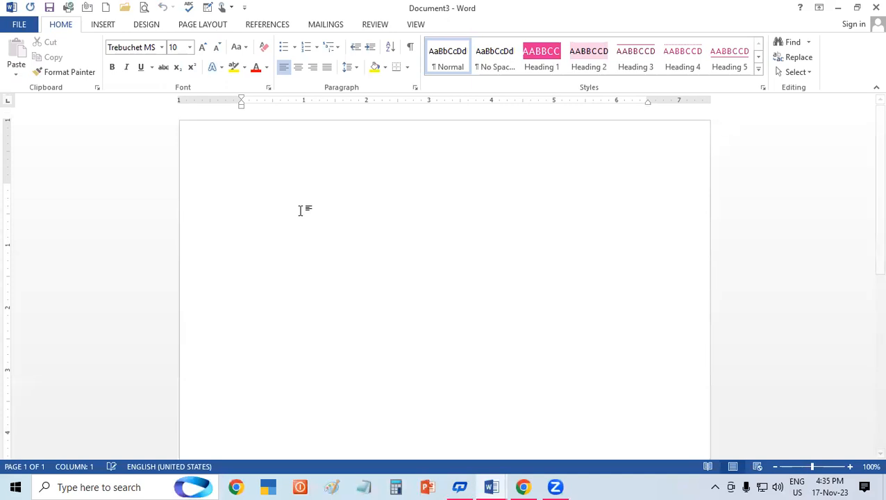
left_click(407, 68)
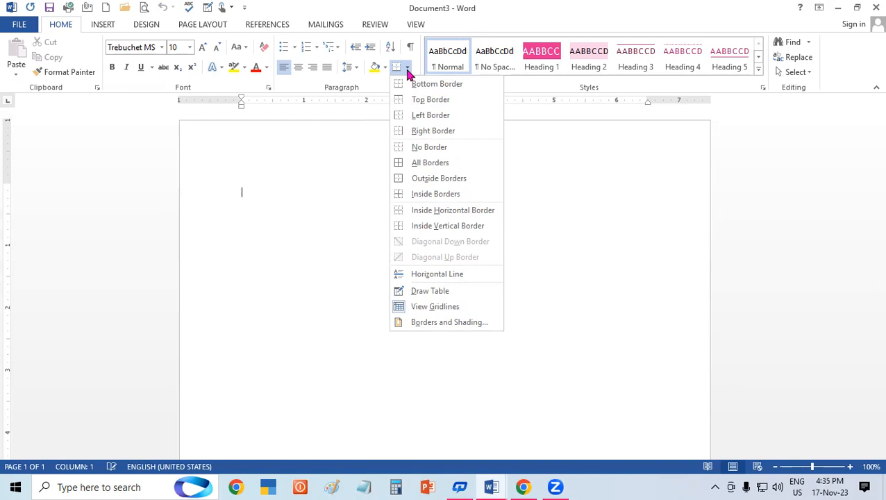
left_click(253, 155)
type("=RAND()")
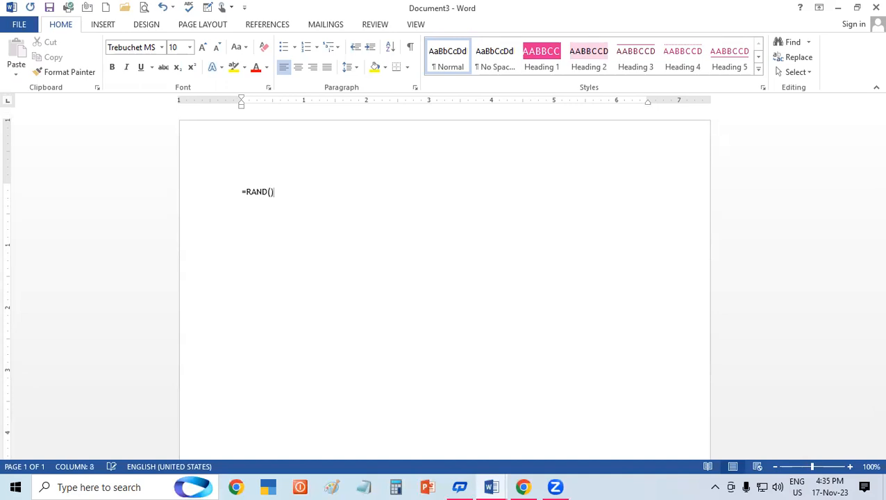
key("Return")
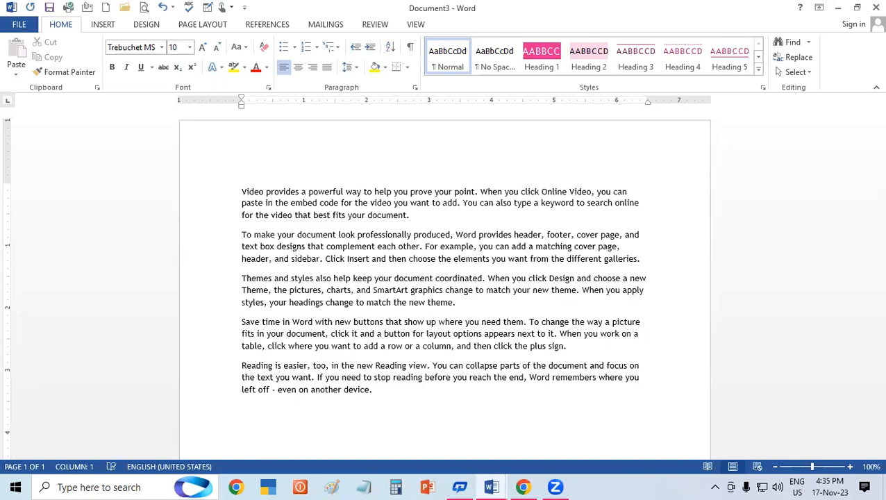
Apply All Borders to all the sample paragraphs
key("ctrl+a")
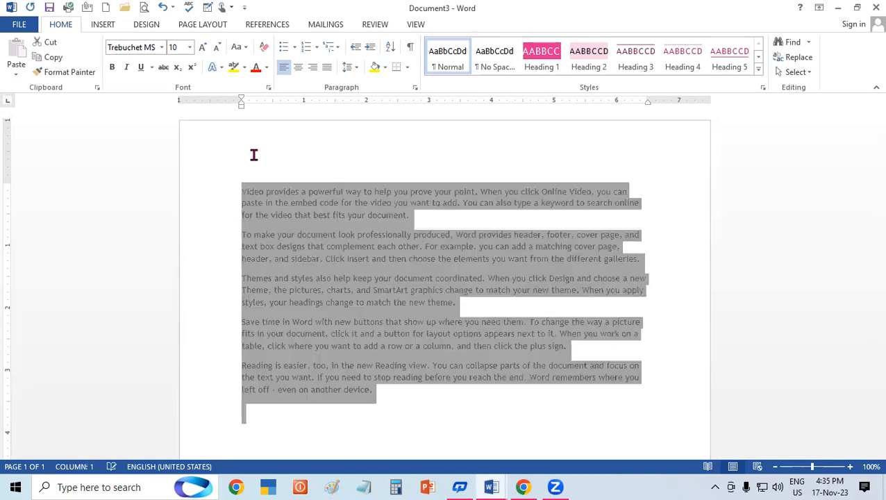
left_click(406, 66)
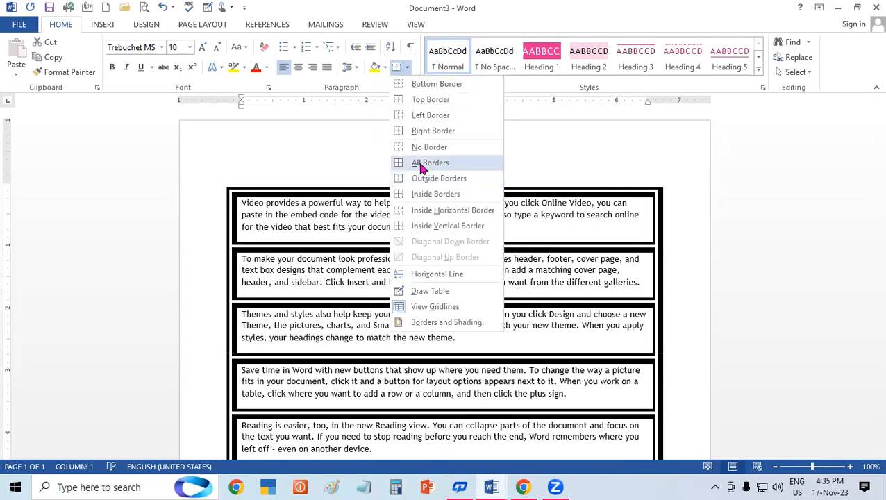
left_click(420, 162)
left_click(637, 351)
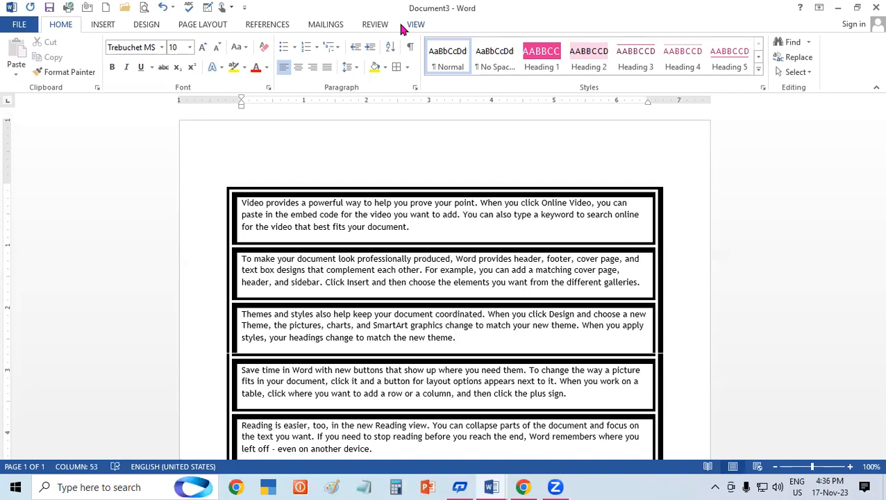
Return to the fee table in Document2 and review its table border options
mouse_move(496, 485)
left_click(493, 434)
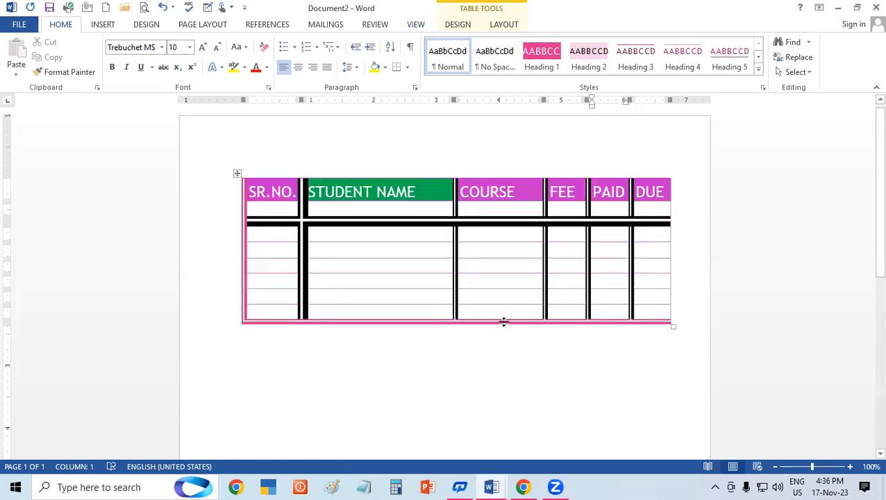
left_click(461, 25)
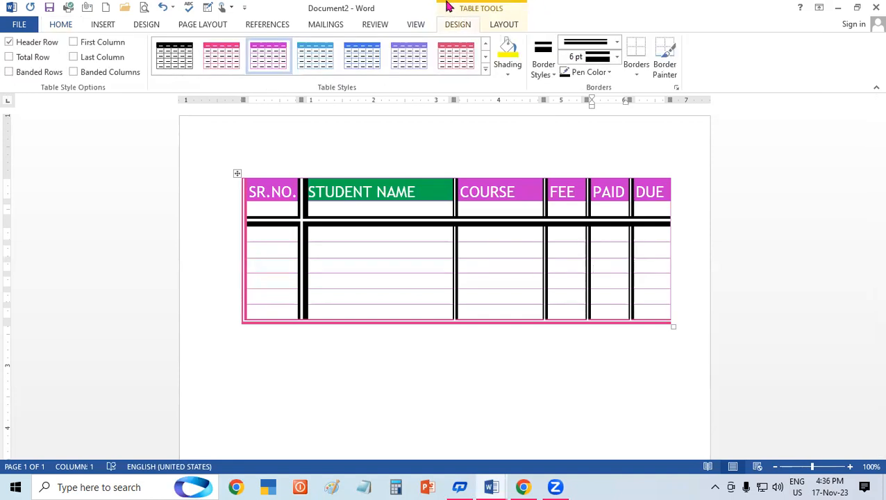
left_click(642, 72)
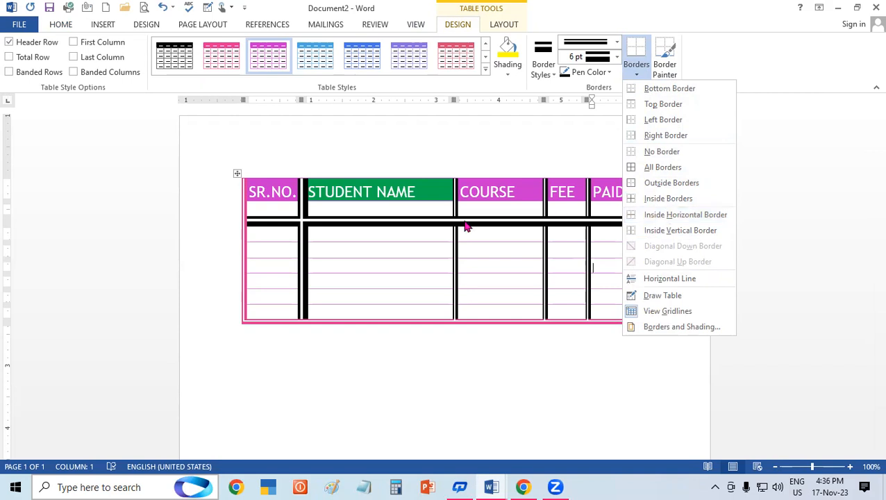
left_click(387, 274)
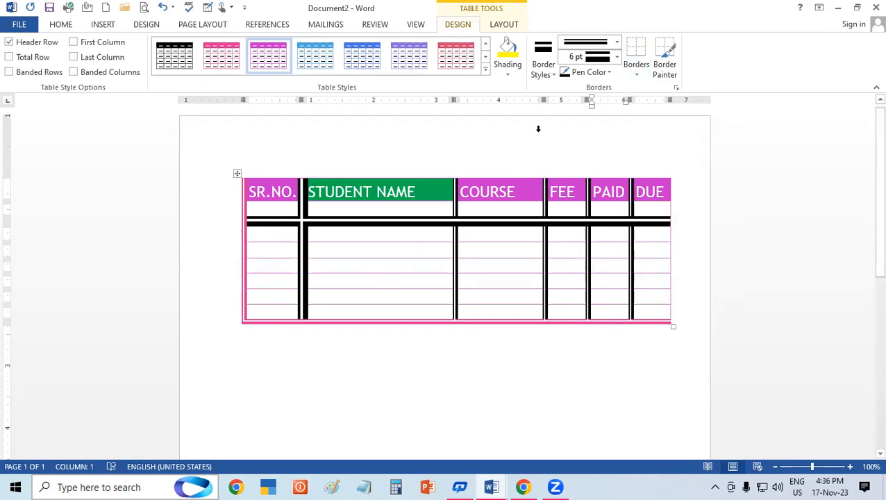
Repaint the fee table's header-row divider and the column dividers from COURSE to DUE with a thin black ½ pt single-line border
left_click(548, 72)
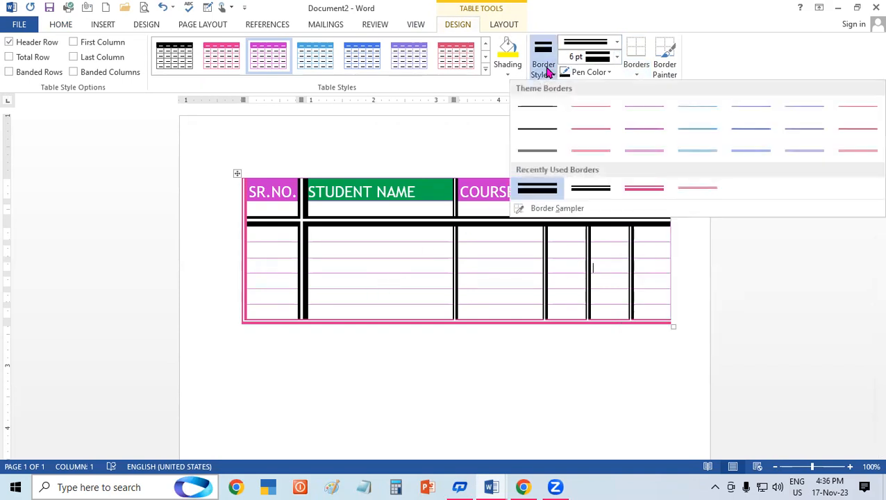
left_click(544, 108)
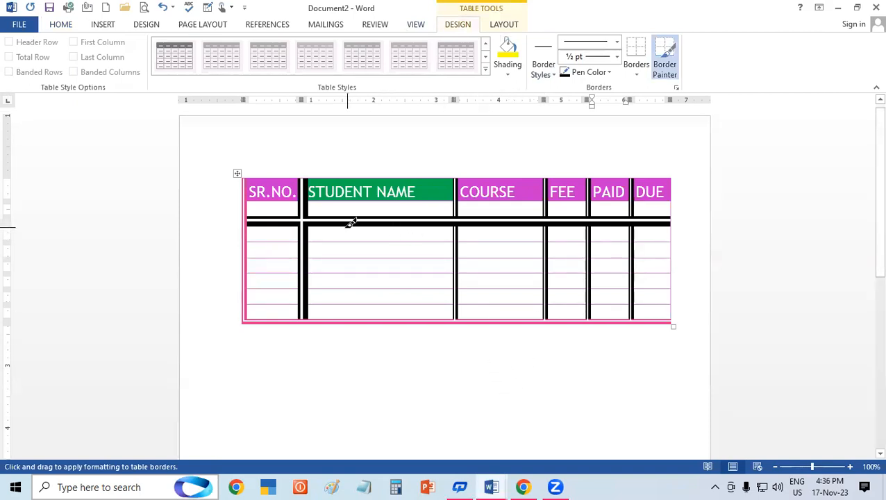
left_click_drag(270, 211, 652, 212)
left_click_drag(551, 175, 549, 310)
left_click_drag(460, 182, 465, 326)
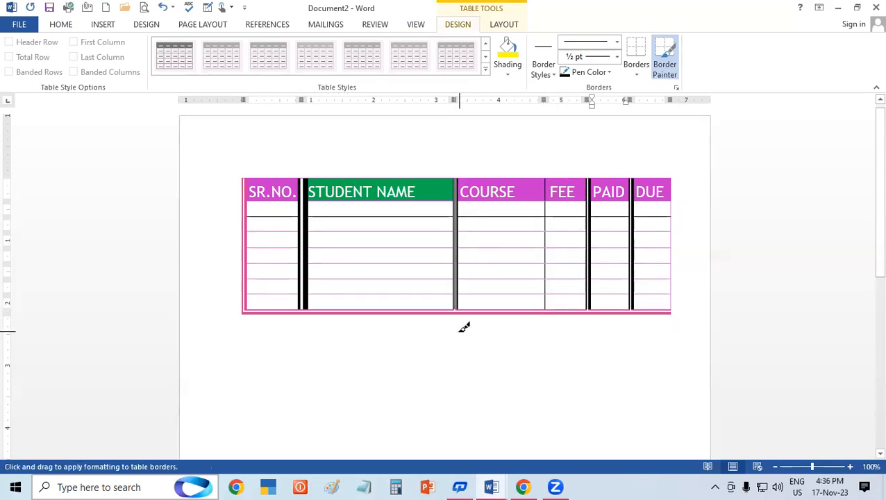
left_click_drag(592, 174, 593, 312)
left_click_drag(633, 183, 625, 280)
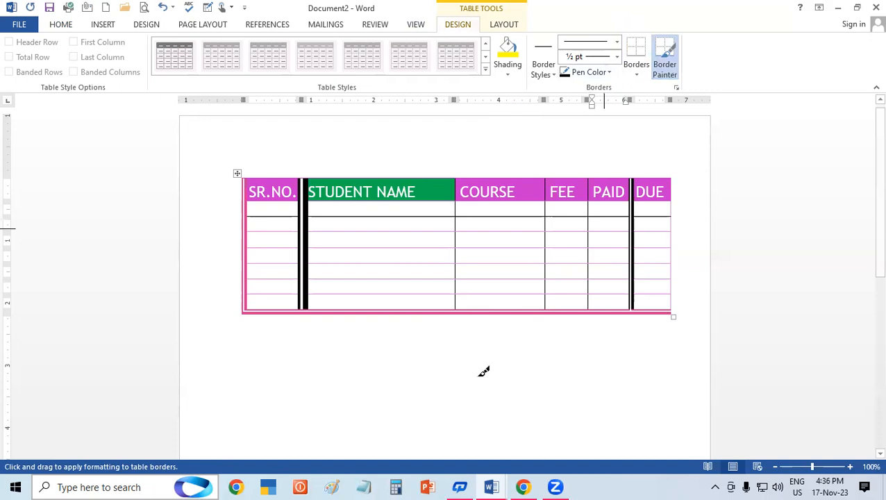
Insert a table of seven columns and seven rows below the fee table and enlarge it to about the same width
scroll(480, 362, "down", 1)
left_click(107, 26)
left_click(86, 52)
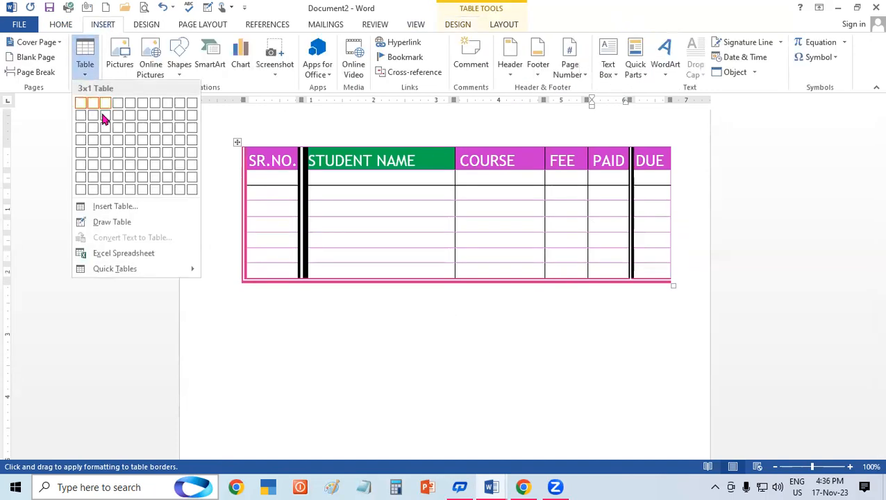
left_click(642, 311)
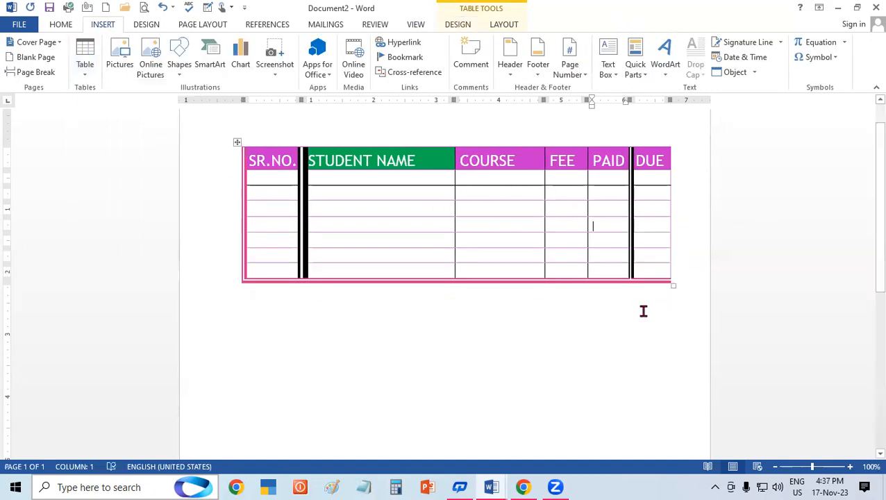
left_click(312, 350)
left_click(277, 318)
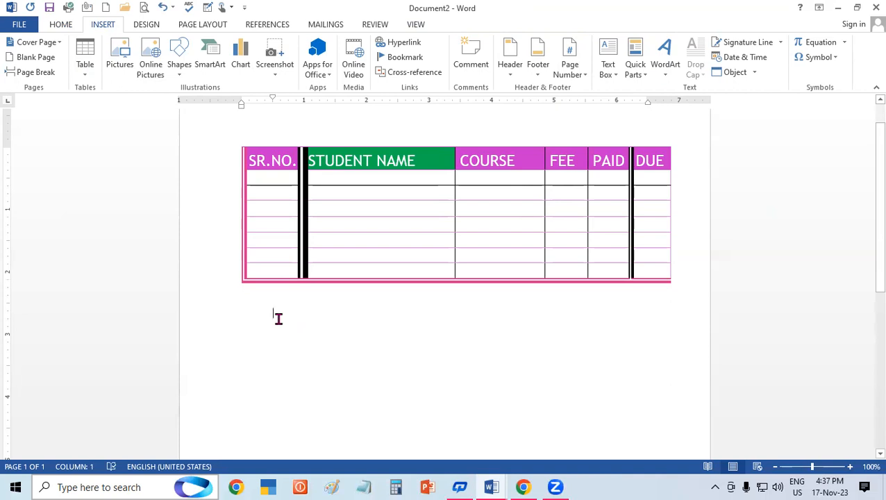
left_click(84, 62)
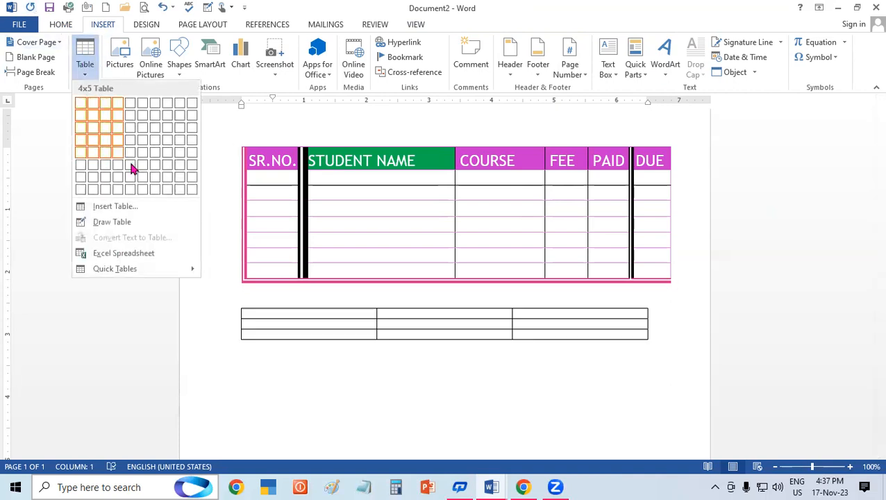
left_click(157, 183)
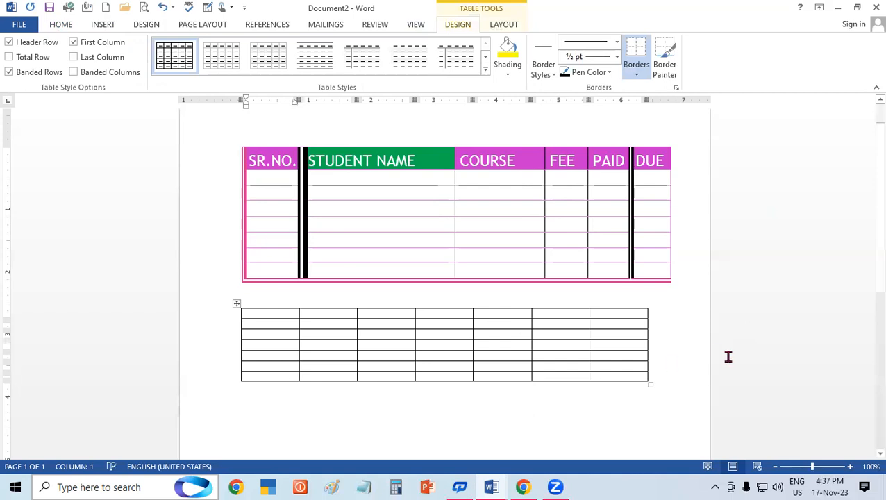
left_click_drag(650, 384, 669, 417)
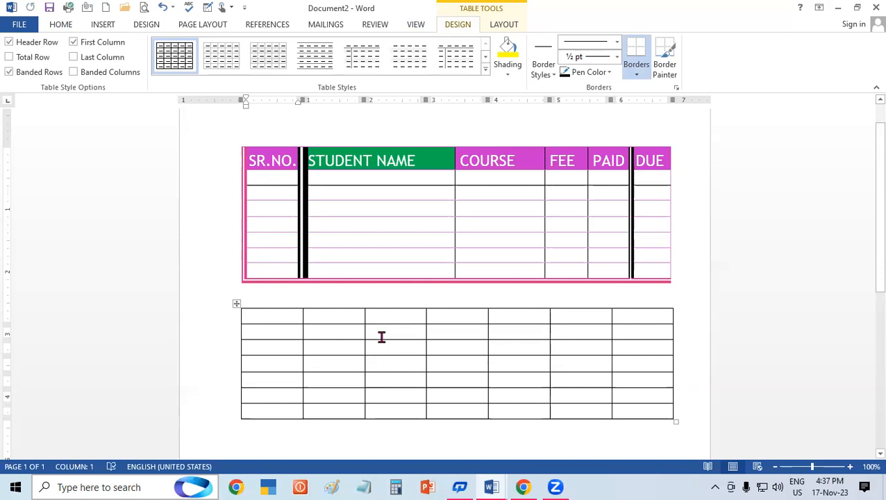
Preview the Diagonal Down Border on all cells of the seven-column table
left_click(644, 73)
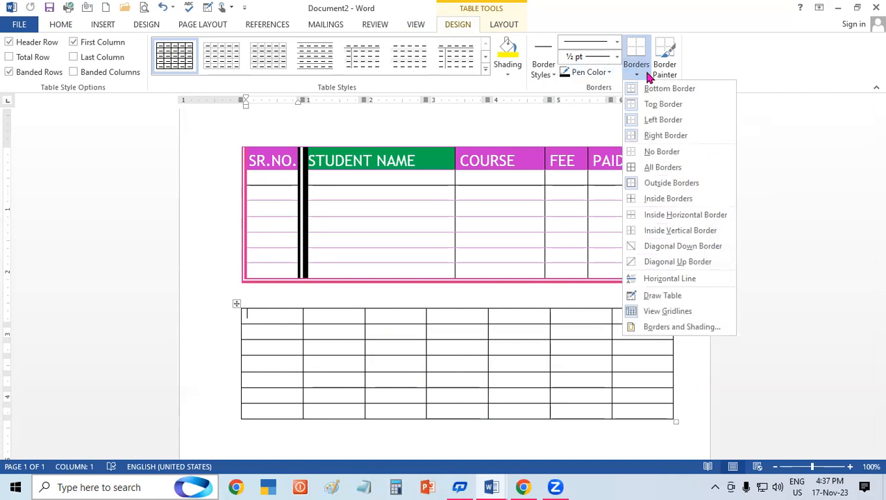
left_click(346, 355)
left_click_drag(254, 316, 668, 416)
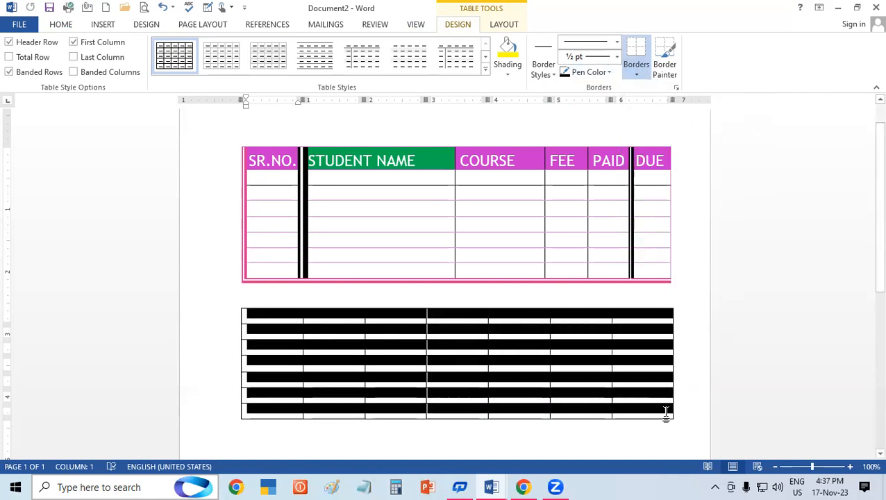
left_click(636, 73)
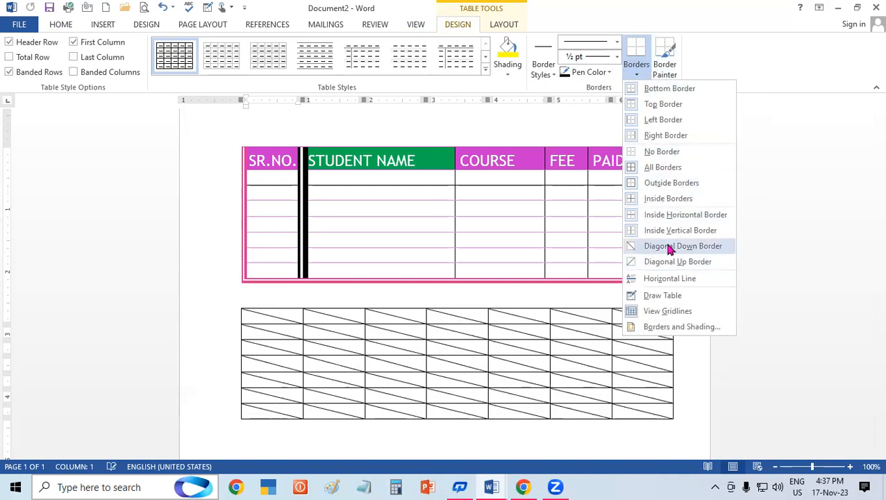
left_click(669, 277)
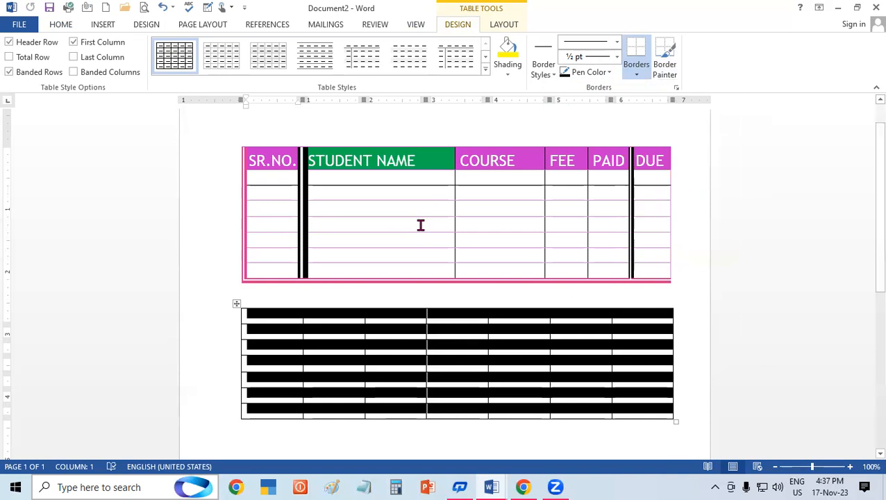
Create a new blank document, insert a table of three columns and one row, and enlarge it into tall, wide cells
key("ctrl+n")
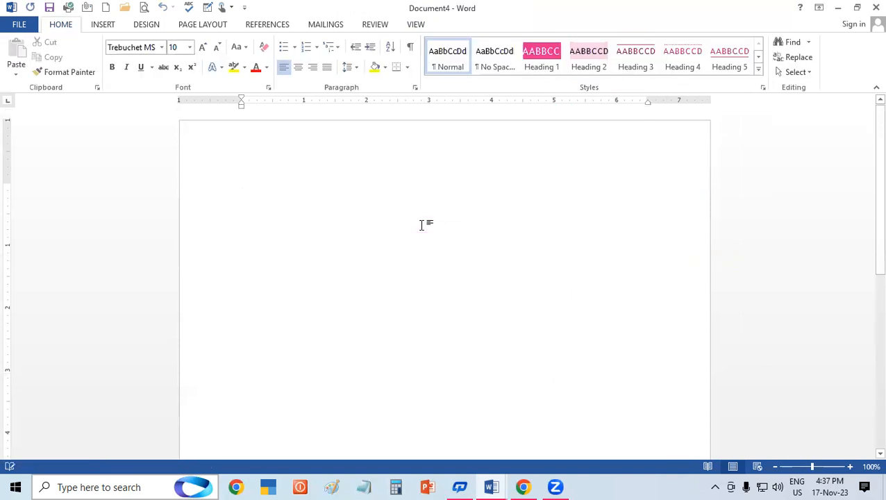
left_click(111, 26)
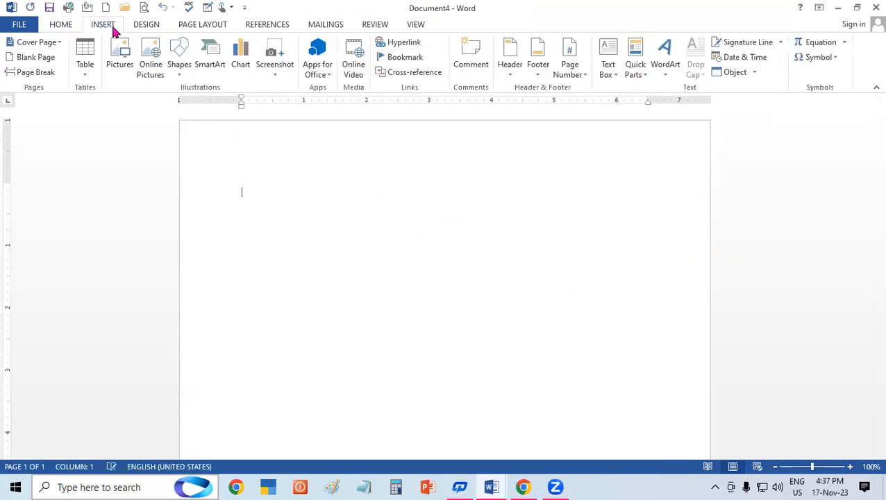
left_click(86, 65)
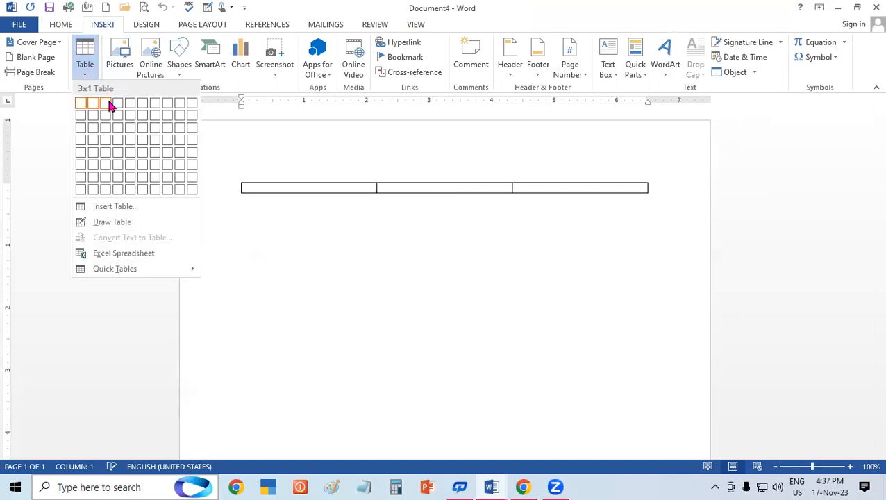
left_click(109, 104)
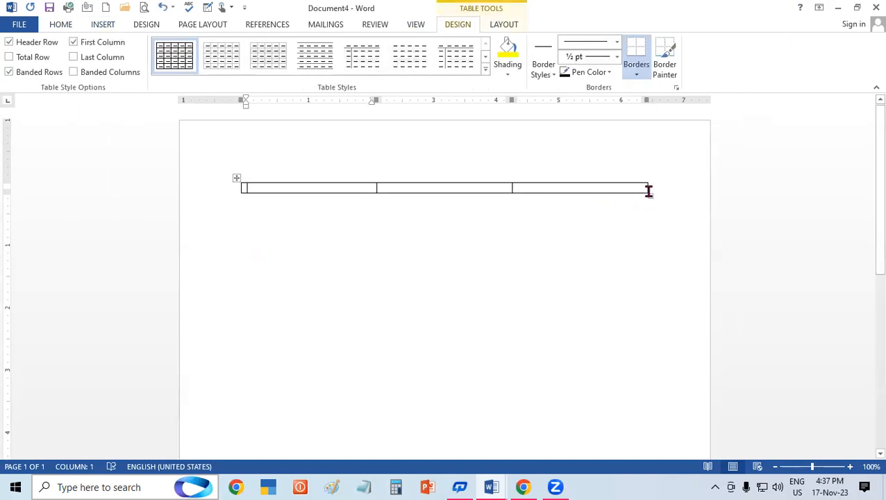
left_click_drag(649, 195, 680, 355)
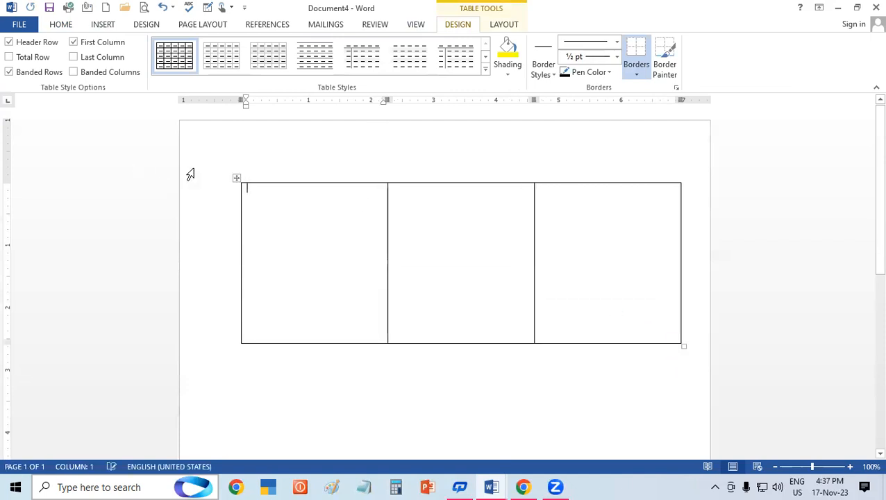
Apply both the Diagonal Down Border and the Diagonal Up Border to all three cells of the table
left_click(233, 175)
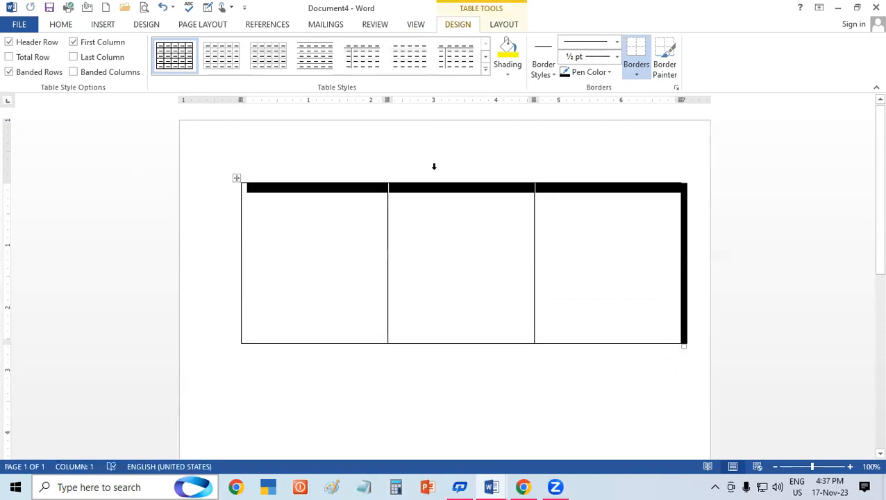
left_click(500, 271)
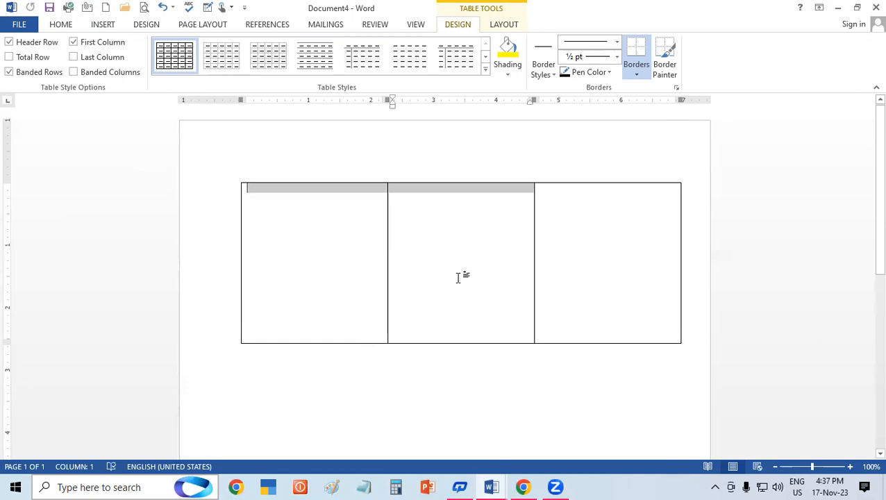
left_click(641, 69)
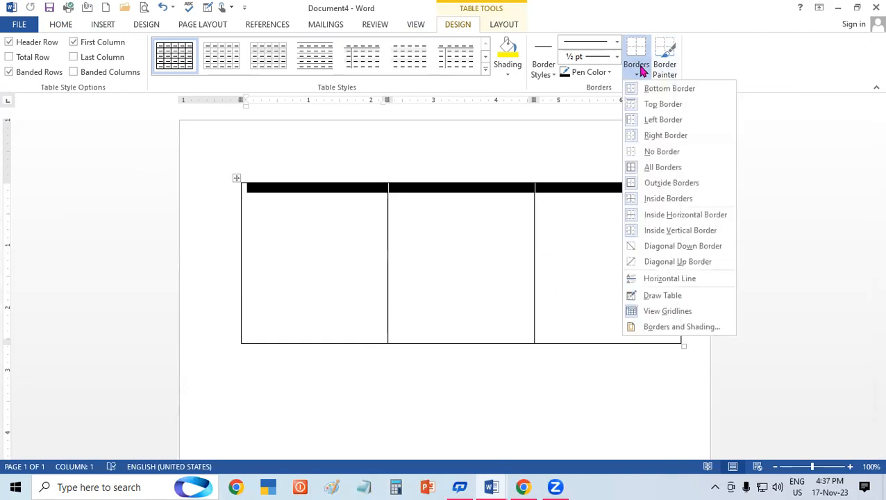
left_click(672, 249)
left_click(637, 59)
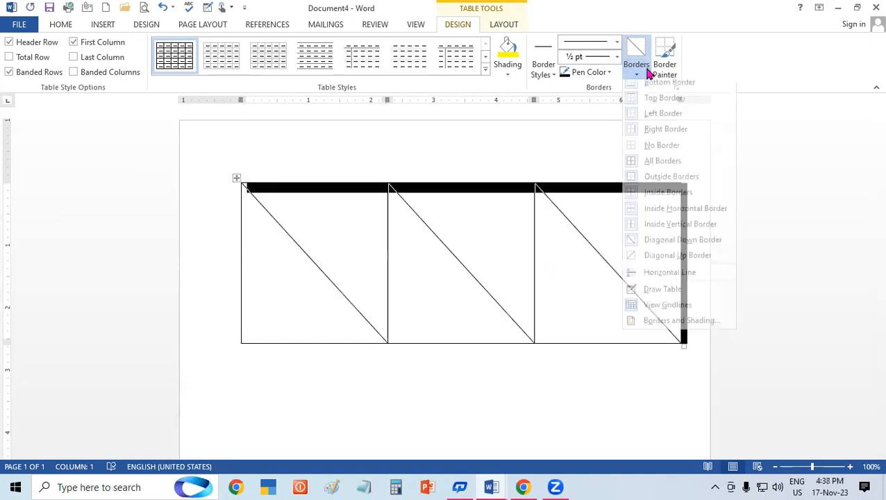
left_click(671, 261)
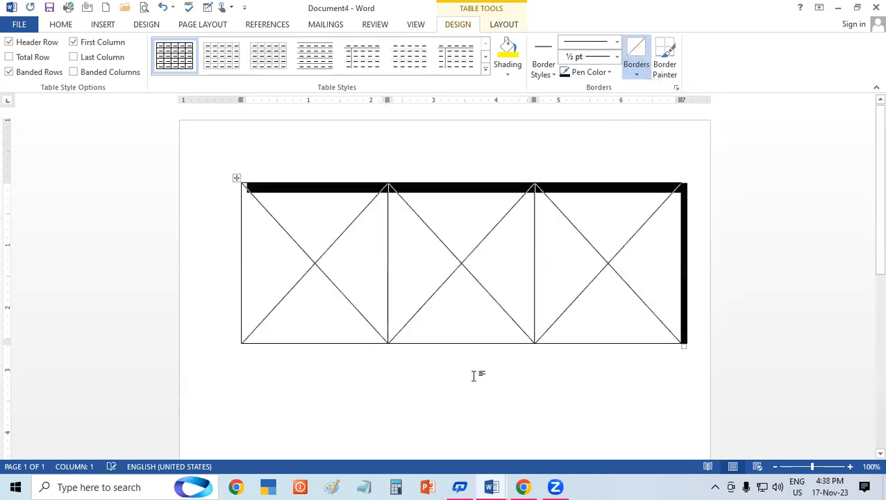
left_click(467, 402)
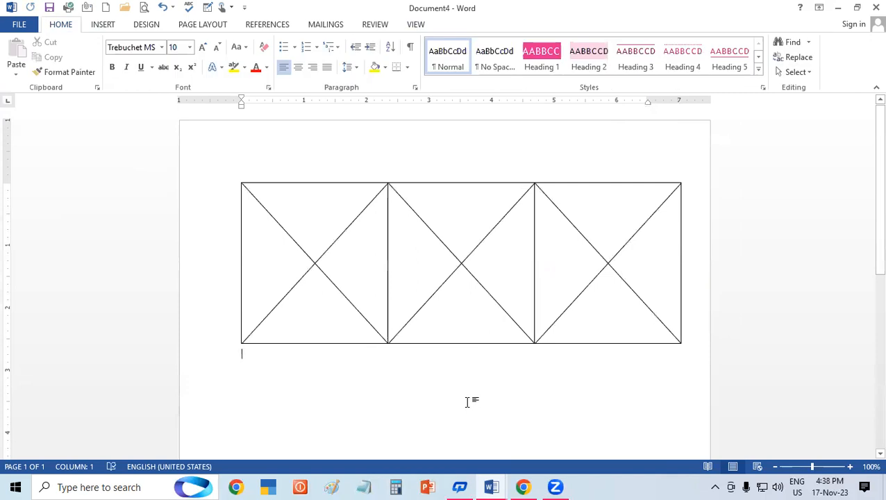
Draw a flowchart off-page connector about 1.98" high and 1.67" wide over the first table cell and delete it
left_click(419, 249)
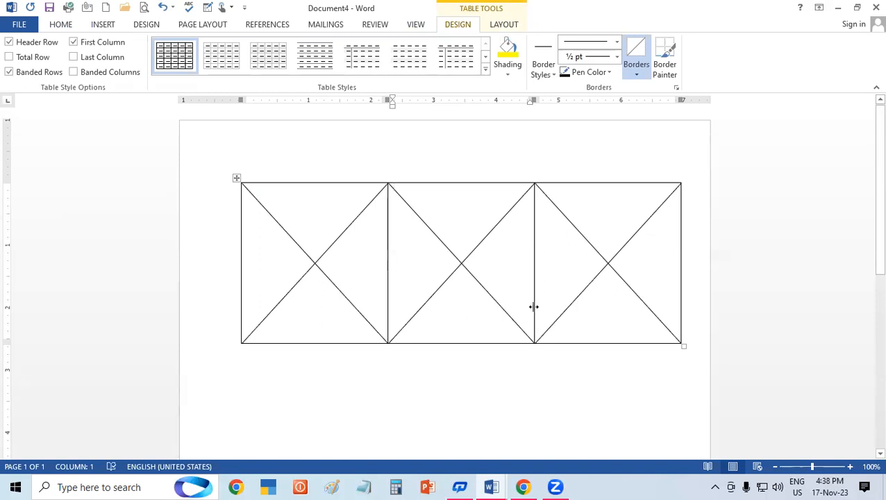
left_click(108, 26)
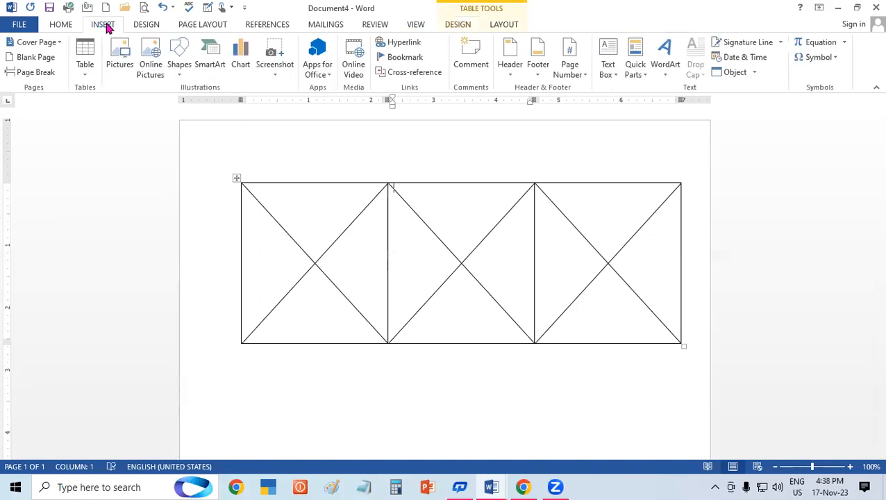
left_click(180, 57)
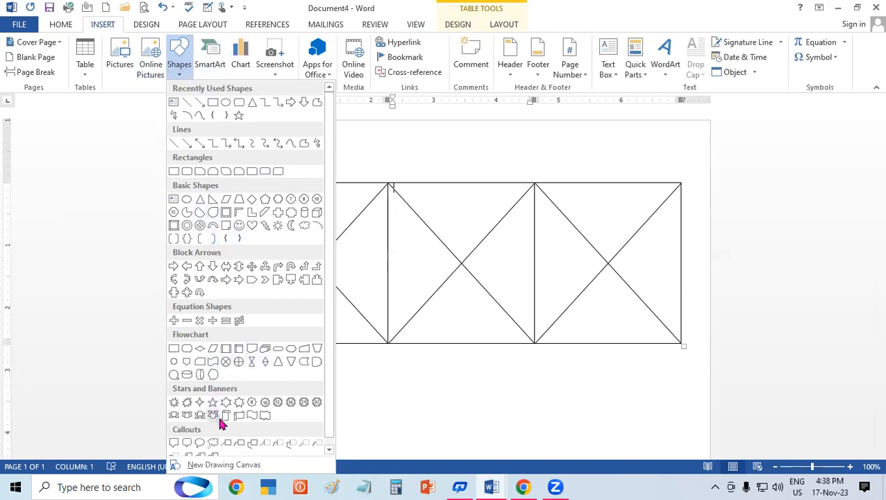
scroll(266, 427, "down", 1)
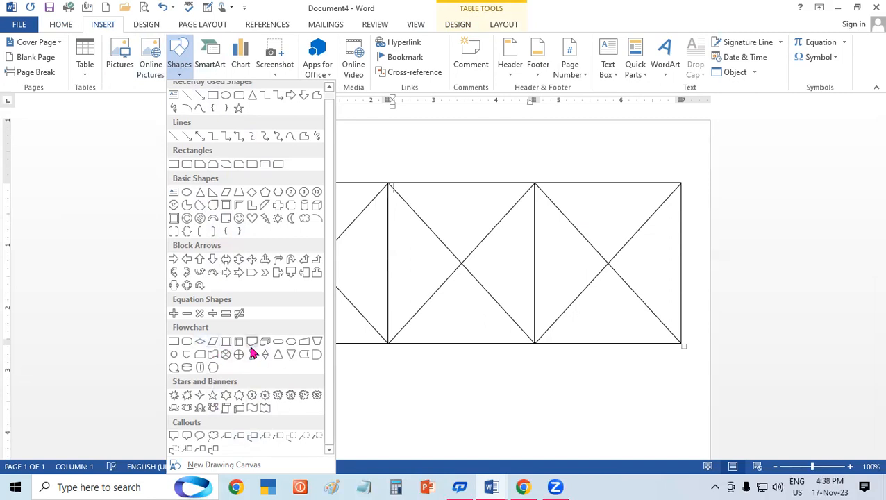
left_click(188, 355)
mouse_move(223, 179)
left_mouse_down()
mouse_move(303, 282)
mouse_move(342, 293)
mouse_move(362, 280)
mouse_move(324, 301)
left_mouse_up()
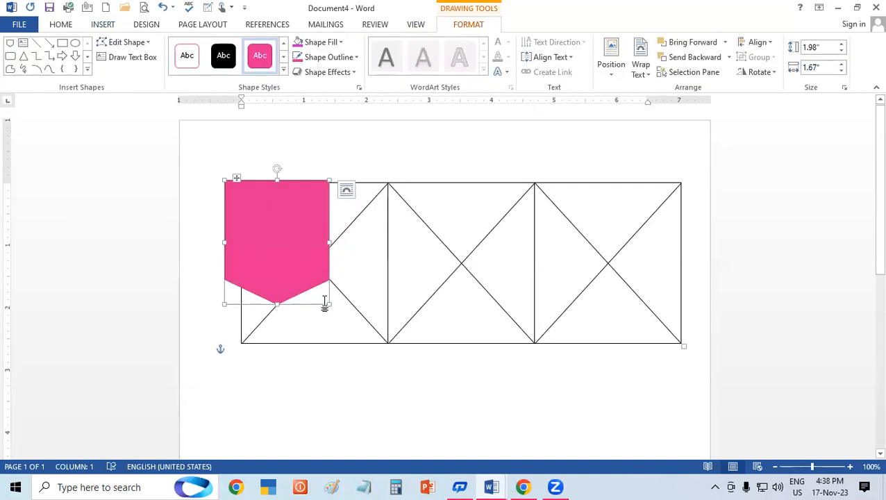
key("Delete")
Draw an isosceles triangle about 2" high and 2.22" wide over the first and second table cells
left_click(103, 24)
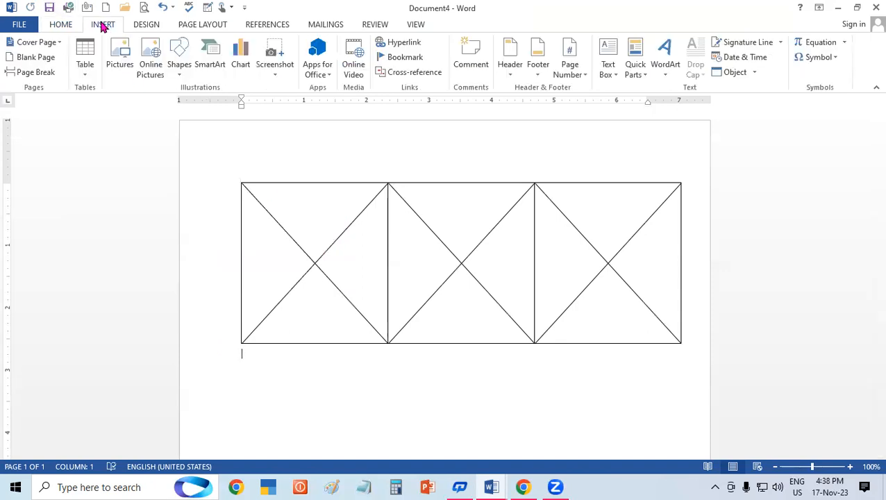
left_click(176, 60)
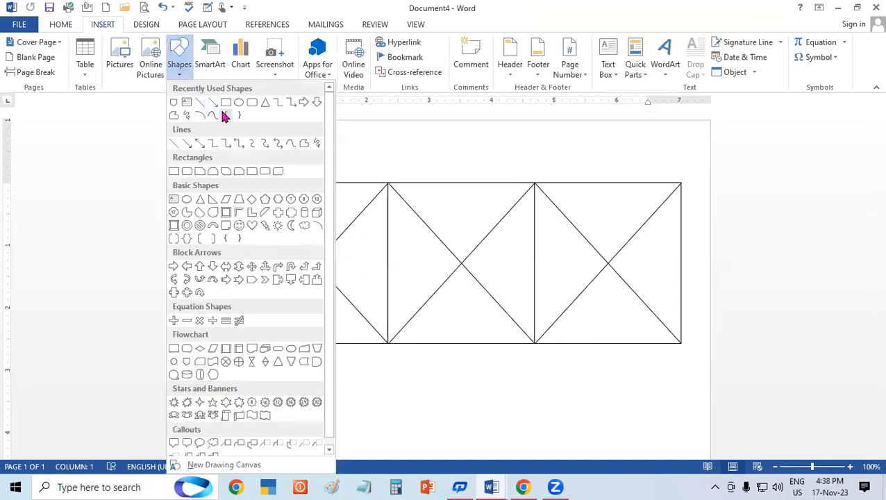
left_click(265, 102)
mouse_move(290, 182)
left_mouse_down()
mouse_move(439, 341)
mouse_move(443, 328)
mouse_move(429, 307)
left_mouse_up()
Rotate the triangle a quarter turn clockwise and move it against the left edge of the first table cell
left_click_drag(362, 170, 431, 239)
left_click_drag(364, 253, 302, 287)
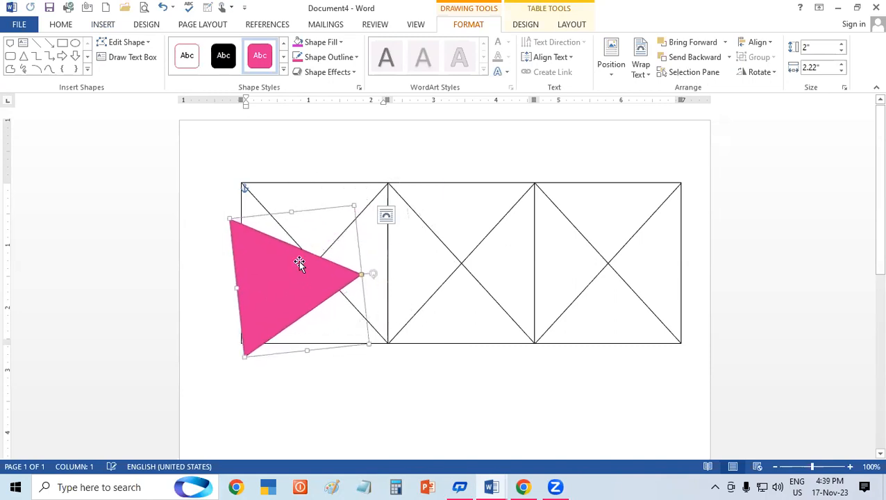
mouse_move(378, 275)
left_mouse_down()
mouse_move(381, 288)
mouse_move(380, 278)
left_mouse_up()
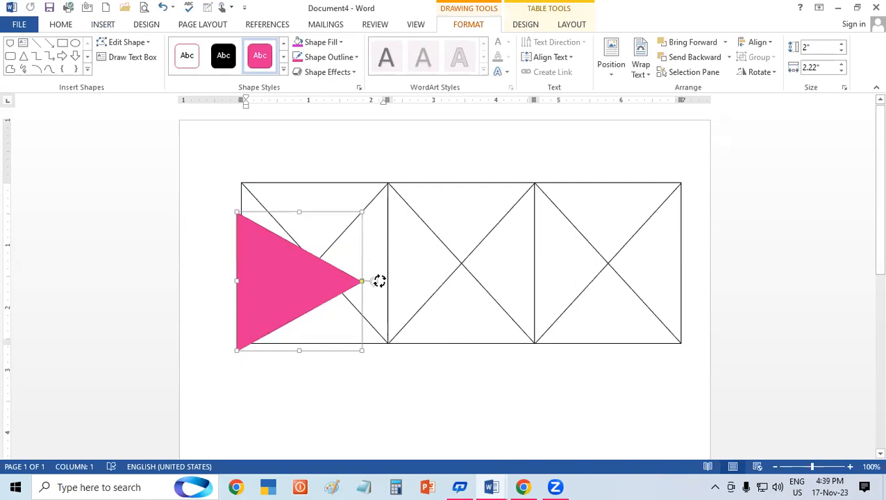
left_click_drag(293, 295, 292, 265)
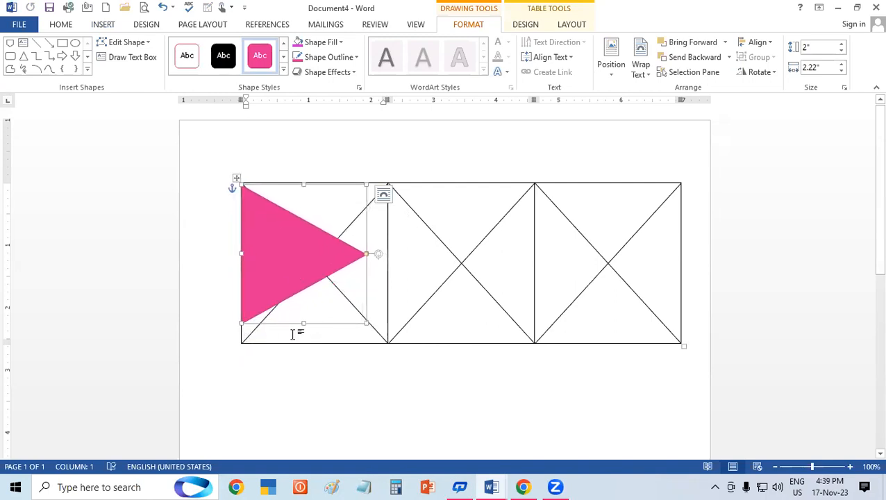
Resize the pink triangle to about 0.99" high and 2.53" wide to fill the left diagonal section of the first table cell
left_click_drag(303, 320, 307, 340)
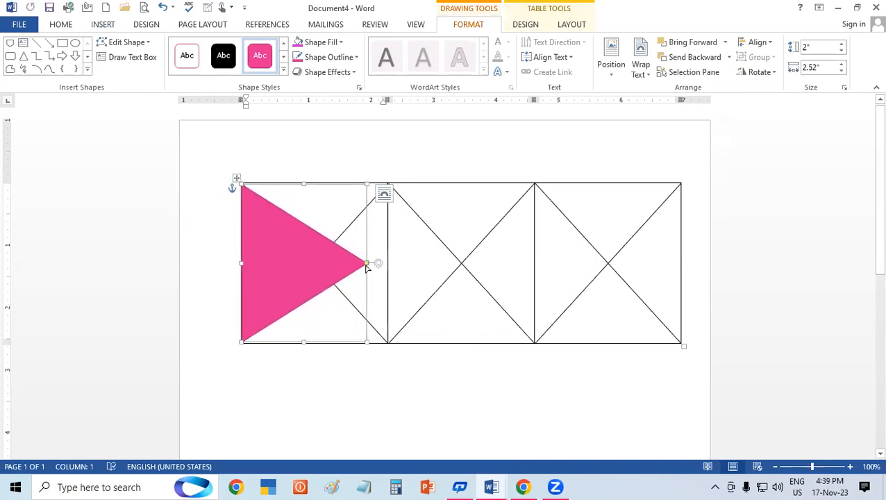
mouse_move(367, 263)
left_mouse_down()
mouse_move(306, 263)
mouse_move(366, 261)
left_mouse_up()
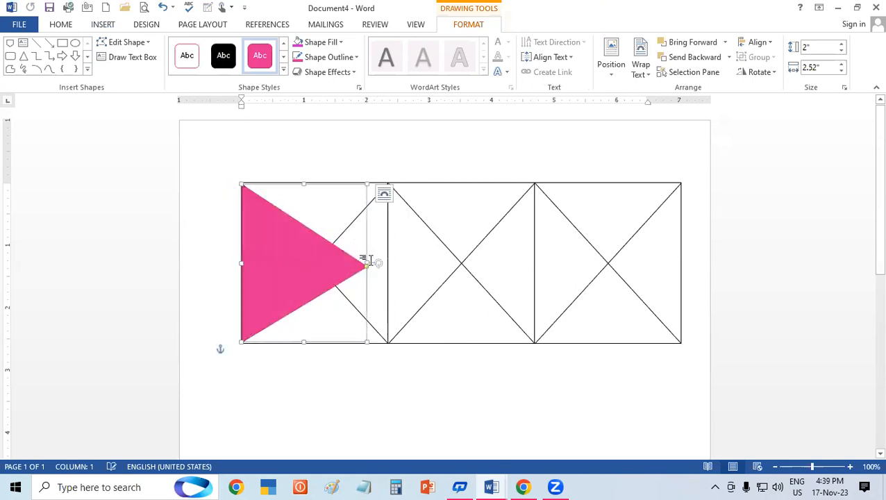
left_click_drag(366, 184, 273, 182)
left_click_drag(303, 262, 317, 261)
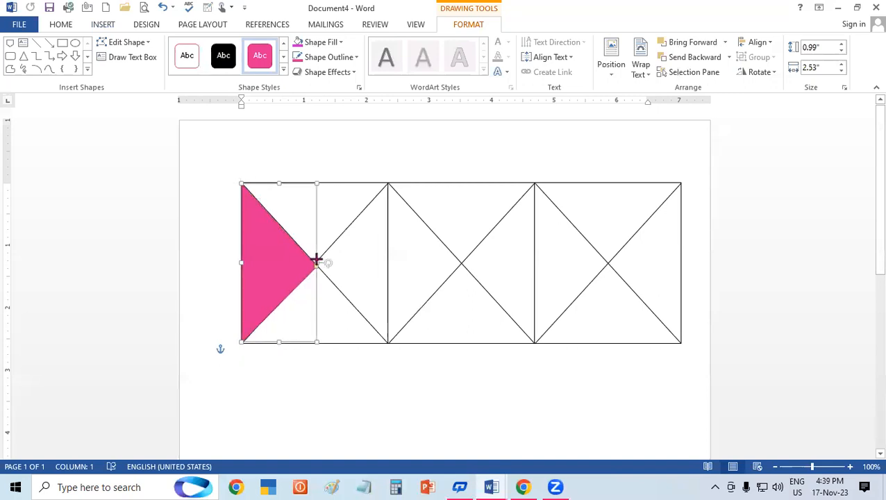
left_click(537, 294)
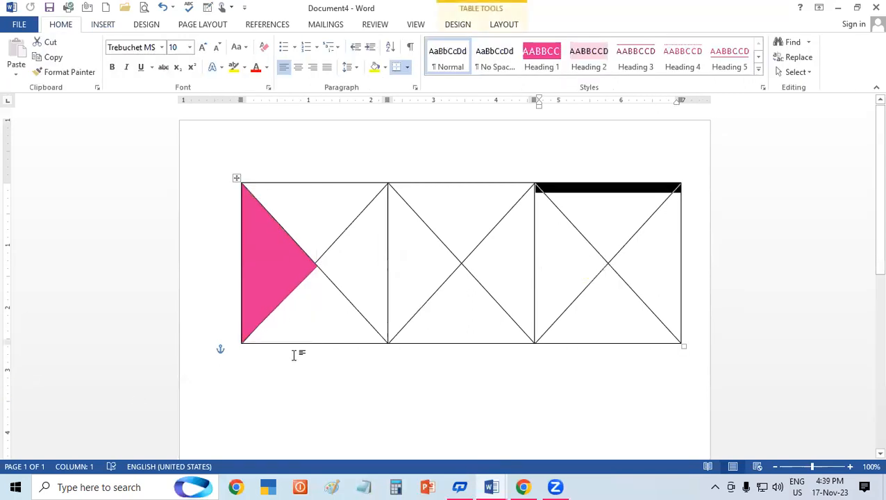
left_click(442, 263)
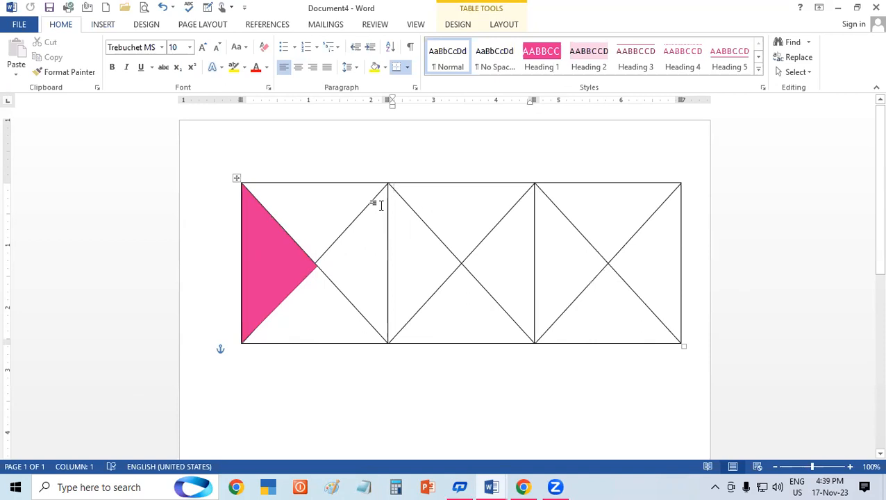
left_click_drag(316, 227, 561, 301)
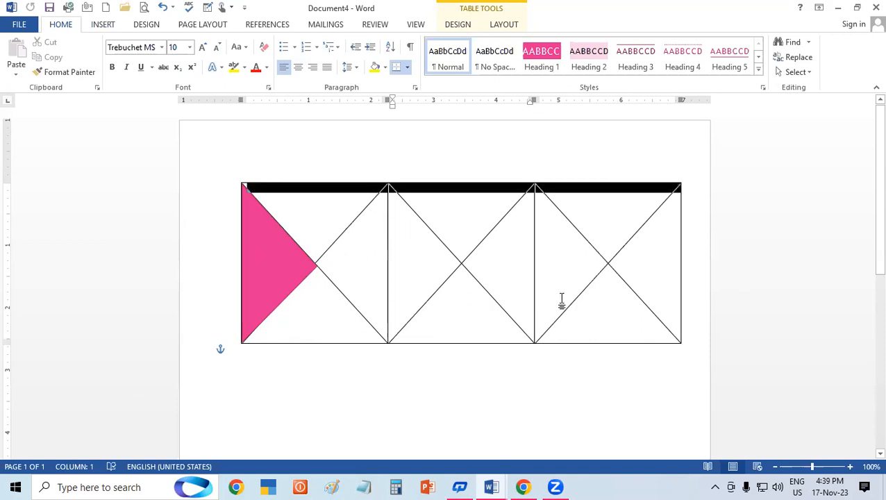
left_click(420, 273)
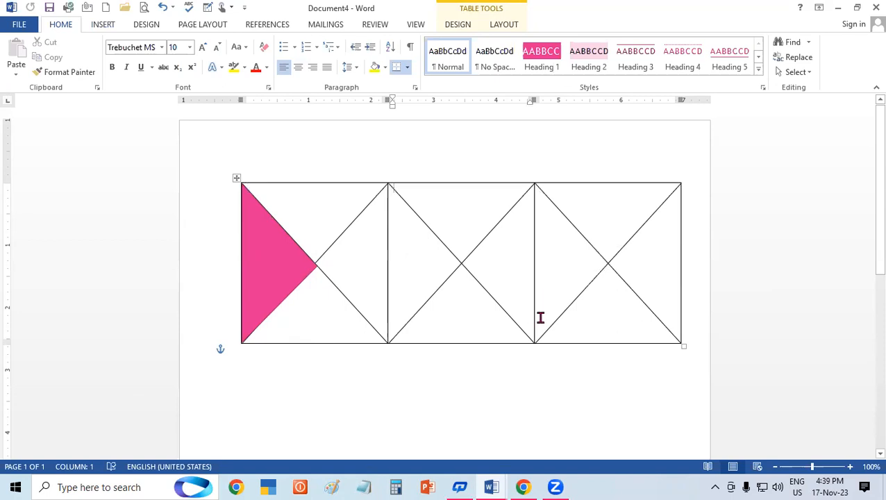
left_click(465, 28)
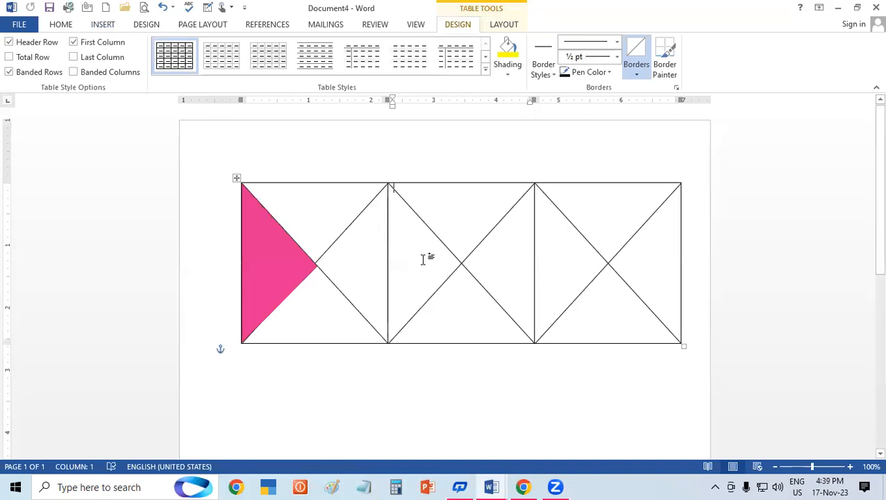
Switch to Document2 and paint the recently used black 6 pt thin-thick border between the STUDENT NAME and COURSE columns
left_click(493, 488)
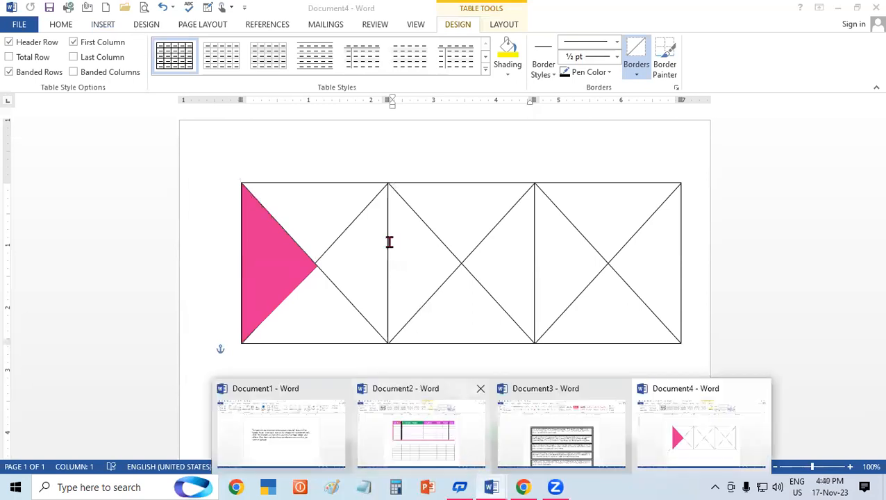
left_click(452, 432)
left_click(364, 241)
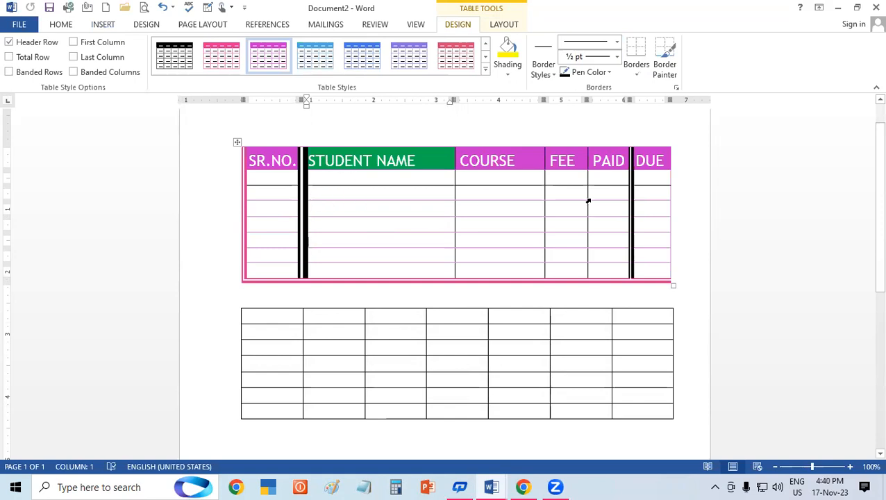
left_click(543, 69)
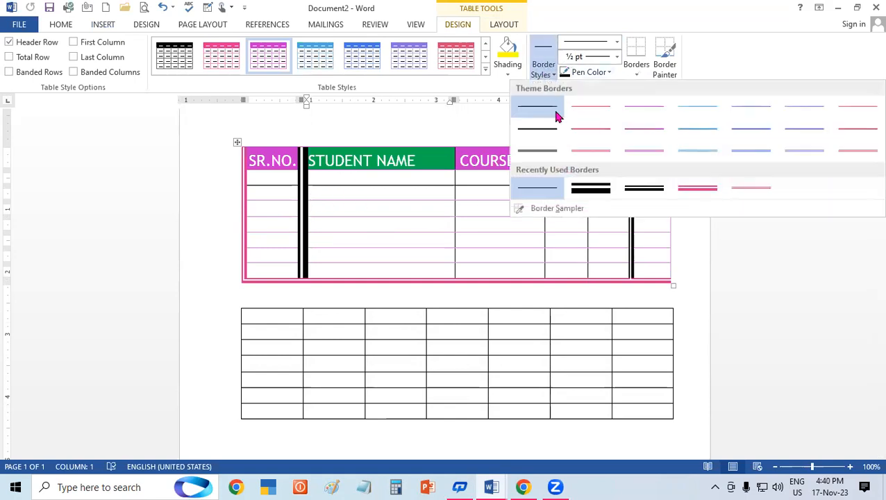
left_click(591, 187)
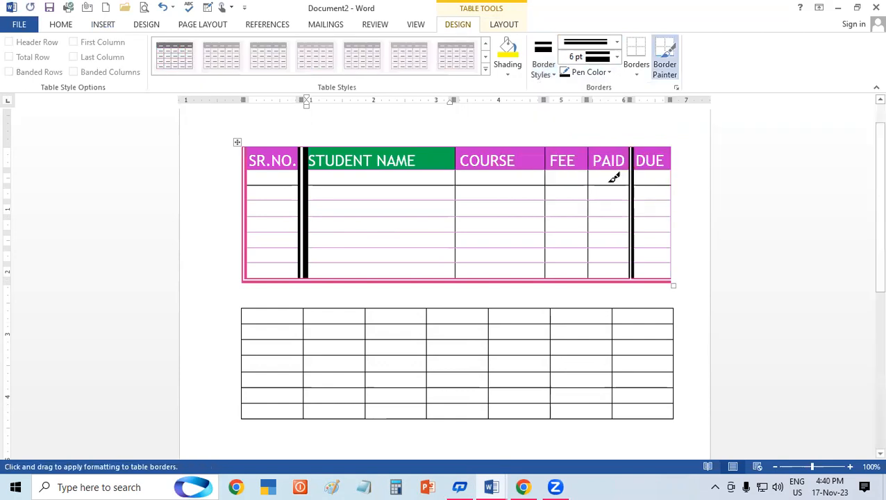
left_click_drag(462, 143, 460, 272)
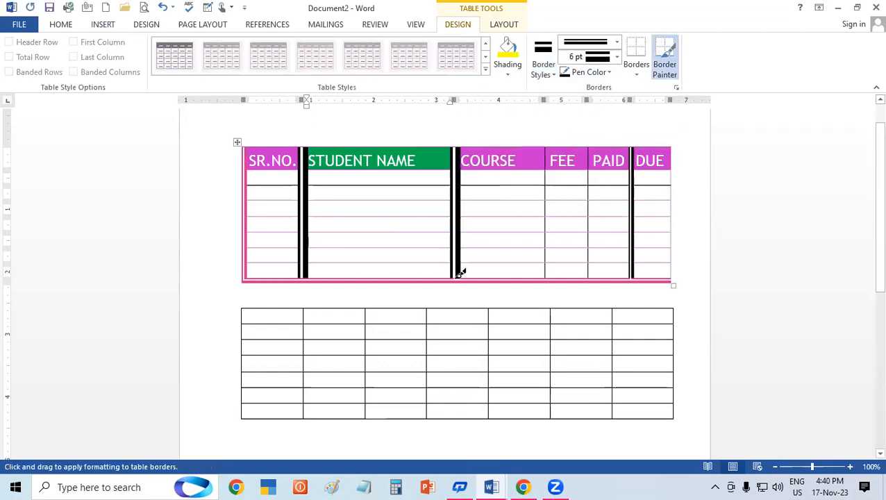
left_click(664, 59)
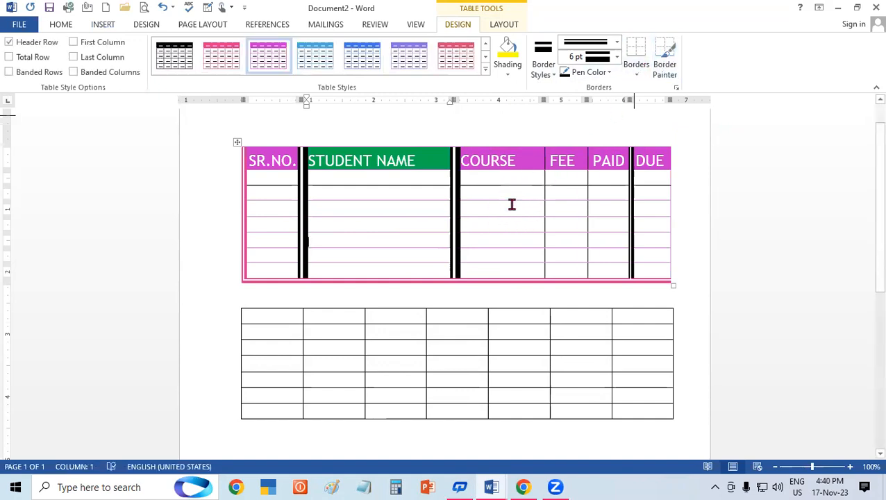
Paint the same 6 pt border between the COURSE and FEE columns and across the full line below the first empty row
left_click(669, 67)
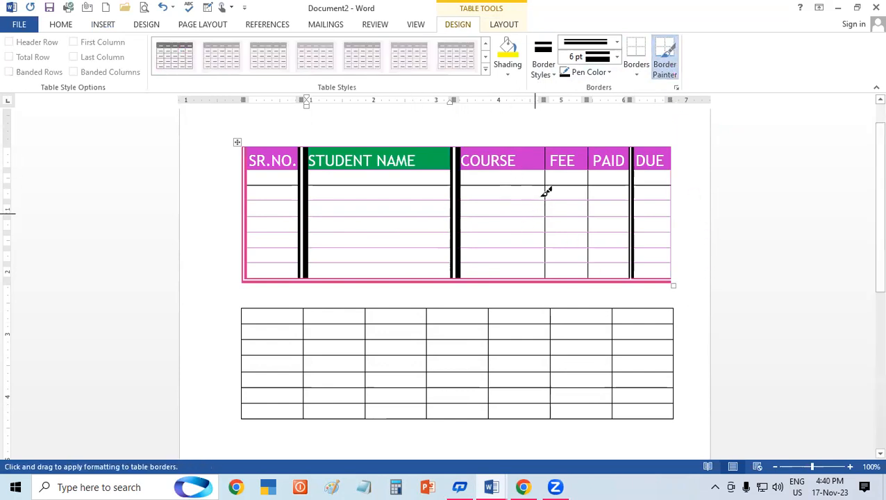
left_click_drag(549, 144, 553, 269)
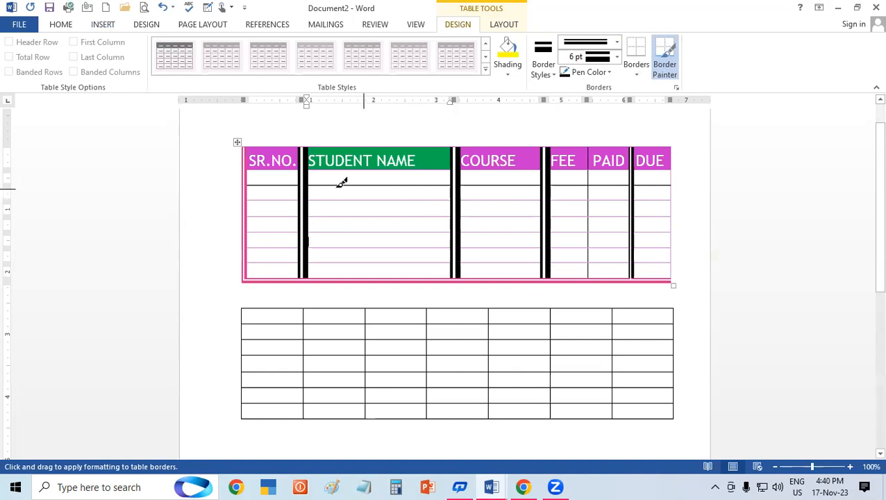
left_click_drag(252, 182, 658, 181)
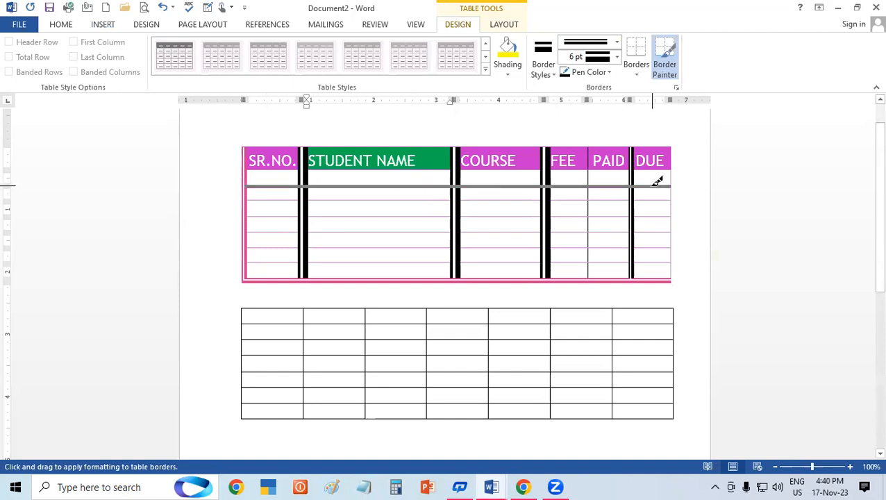
left_click(672, 74)
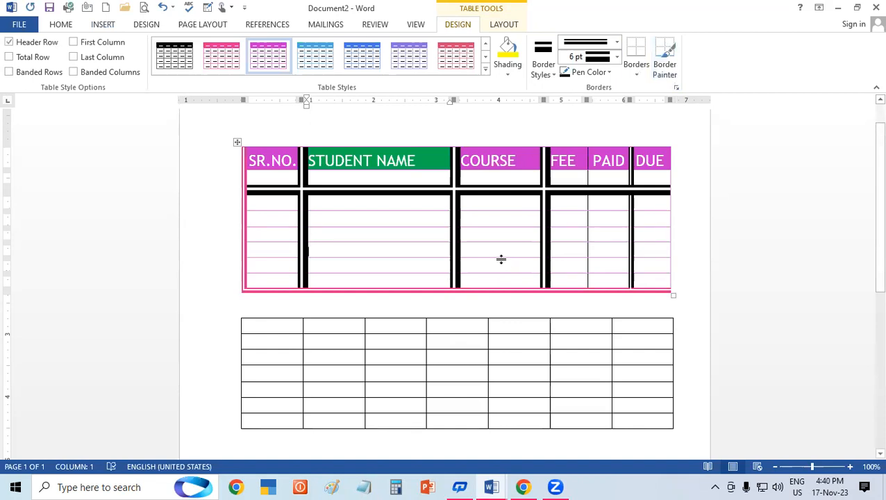
Paint the 6 pt border below the second and third empty rows in COURSE and below the third empty row in STUDENT NAME
left_click(668, 68)
left_click_drag(464, 206, 528, 205)
left_click_drag(453, 240, 532, 229)
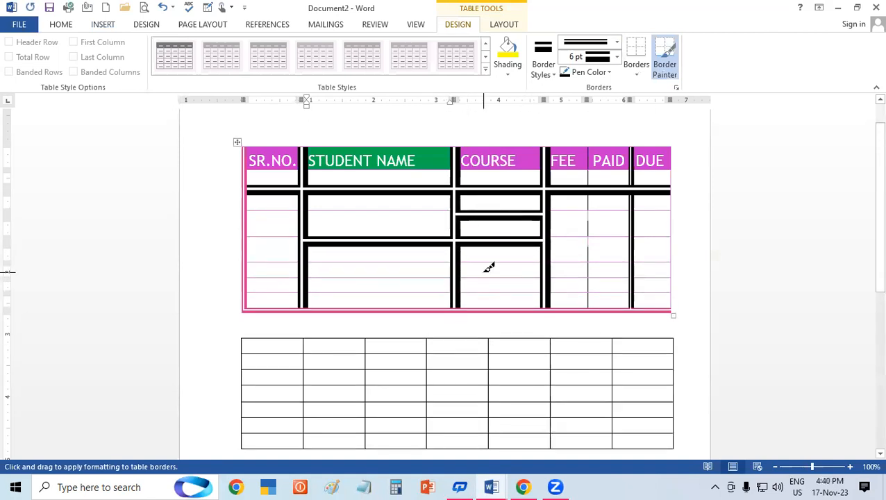